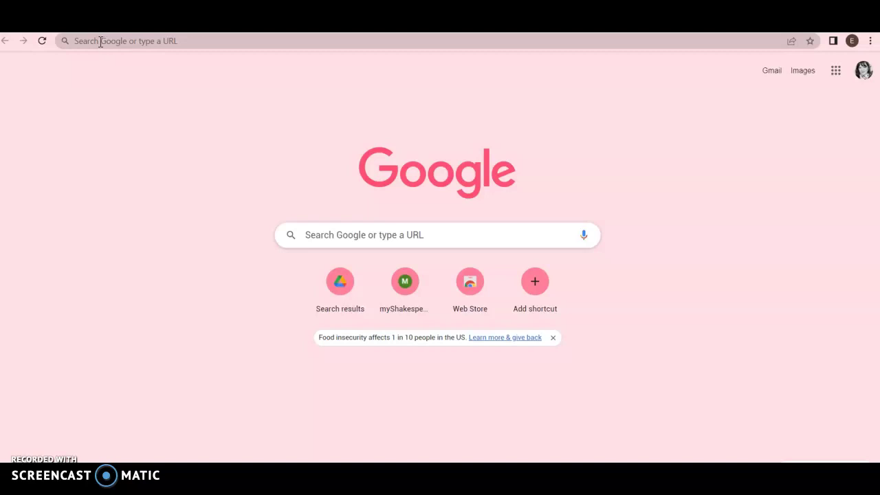
- Load myshakespeare.com in Chrome, correcting a typo in the address
{"action": "left_click", "coordinate": [101, 40]}
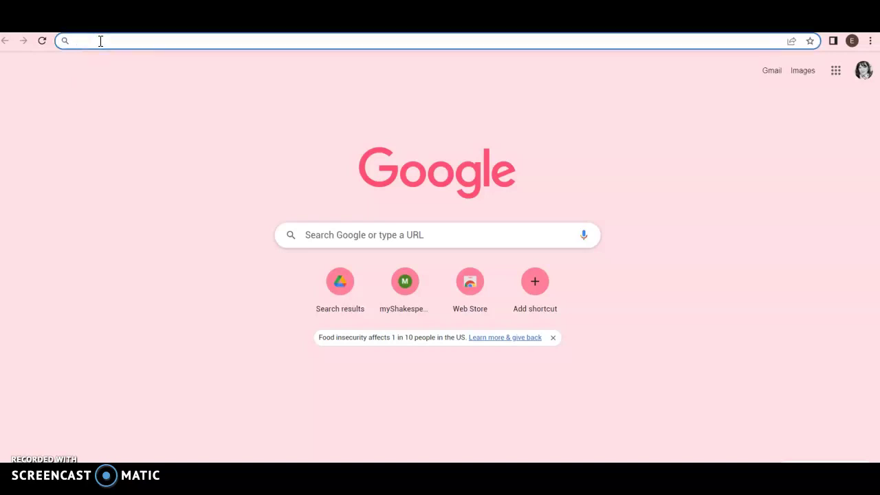
{"action": "type", "text": "mysah"}
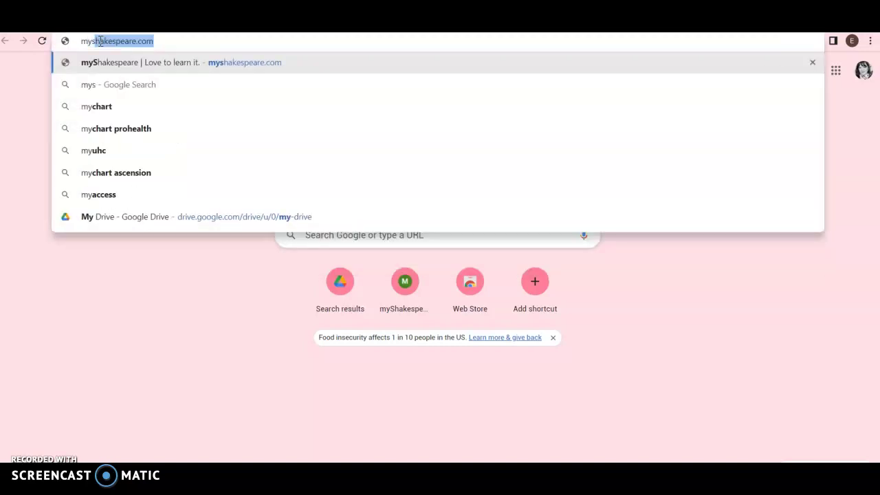
{"action": "key", "text": "BackSpace"}
{"action": "key", "text": "BackSpace"}
{"action": "type", "text": "hakes"}
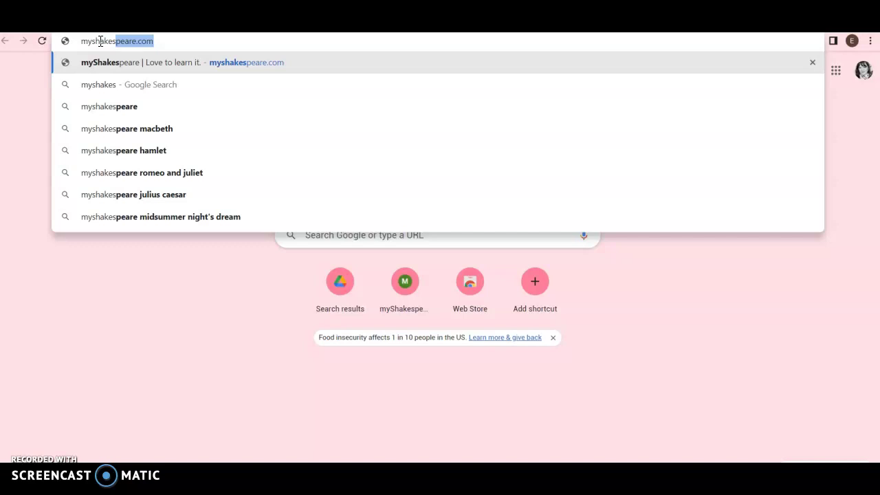
{"action": "type", "text": "peare.com"}
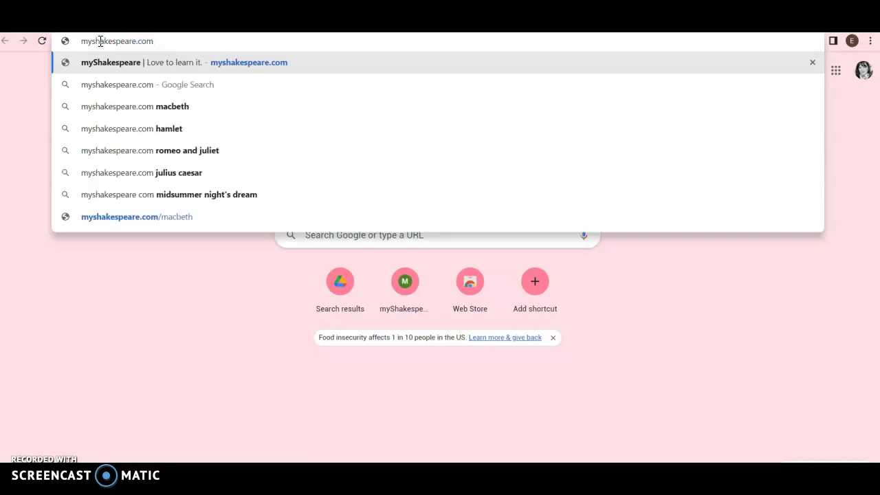
{"action": "key", "text": "Return"}
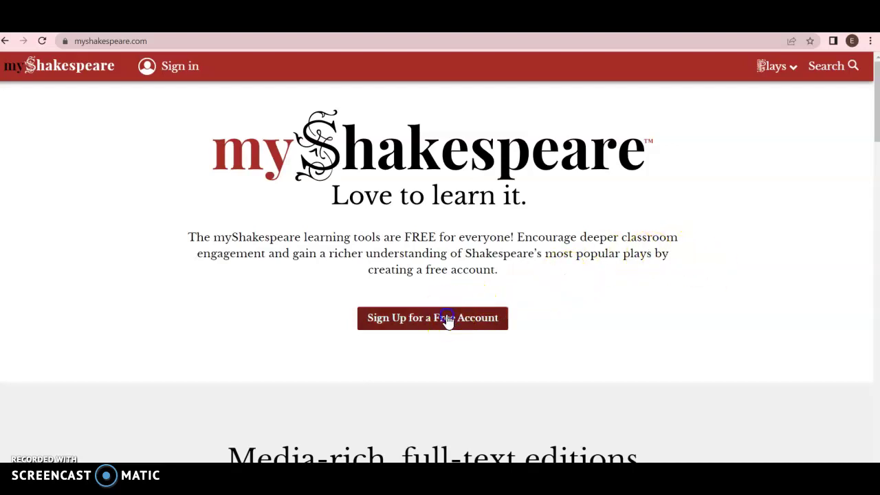
- Register a free account through Google sign-up using the student's Google account
{"action": "left_click", "coordinate": [448, 320]}
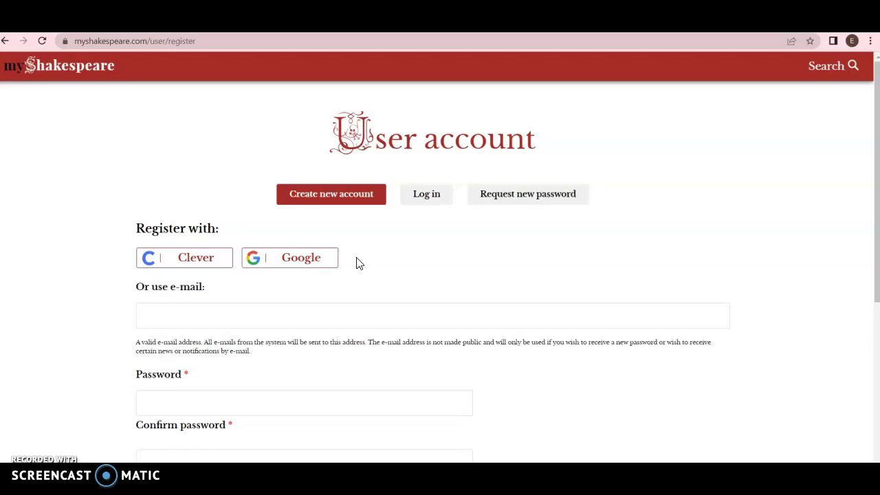
{"action": "left_click", "coordinate": [304, 262]}
{"action": "left_click", "coordinate": [533, 253]}
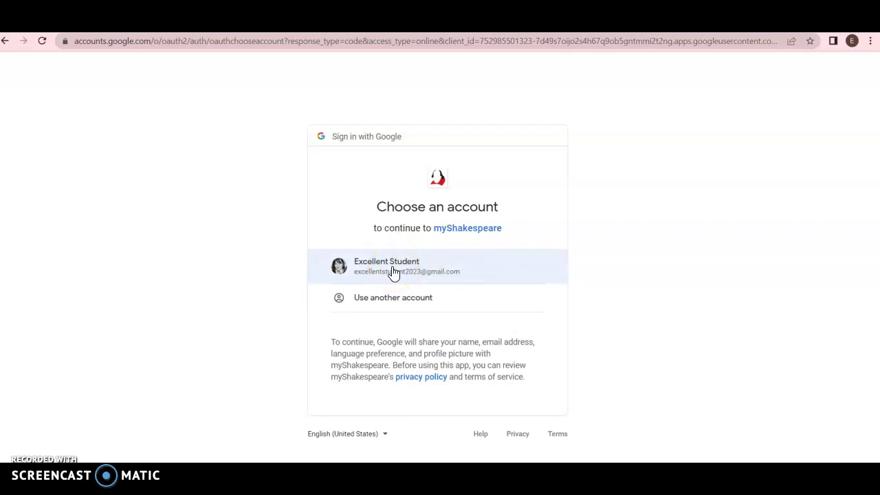
{"action": "left_click", "coordinate": [393, 271]}
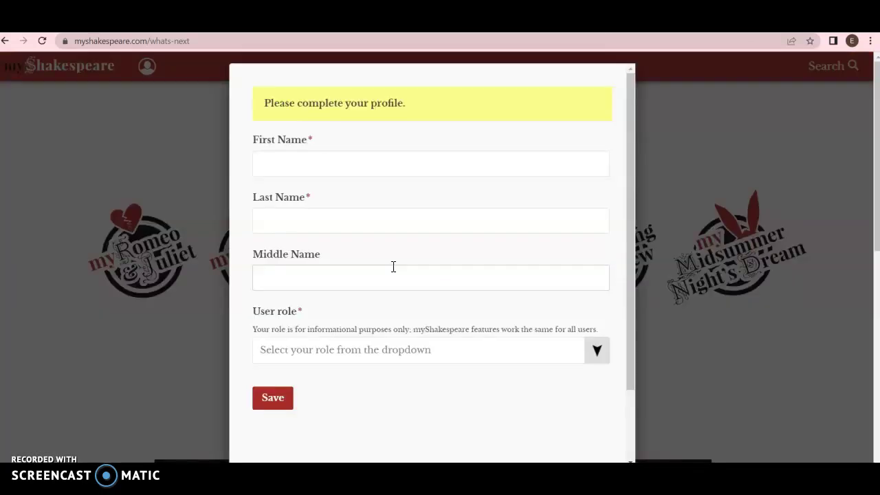
- Enter the student's first name on the profile form, fixing the misspelling
{"action": "left_click", "coordinate": [309, 163]}
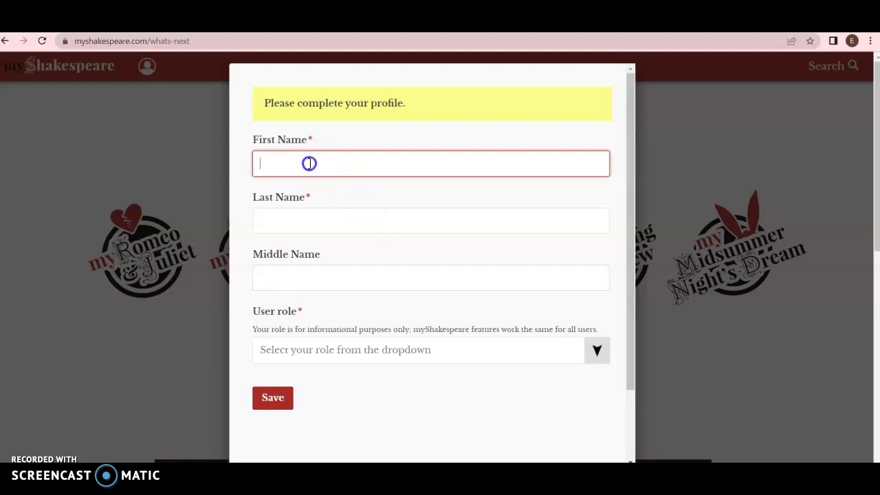
{"action": "type", "text": "Chrisitne"}
{"action": "key", "text": "BackSpace"}
{"action": "key", "text": "BackSpace"}
{"action": "key", "text": "BackSpace"}
{"action": "key", "text": "BackSpace"}
{"action": "type", "text": "tin"}
{"action": "key", "text": "BackSpace"}
{"action": "key", "text": "BackSpace"}
{"action": "key", "text": "BackSpace"}
{"action": "key", "text": "BackSpace"}
{"action": "key", "text": "BackSpace"}
{"action": "key", "text": "BackSpace"}
{"action": "key", "text": "BackSpace"}
{"action": "key", "text": "BackSpace"}
{"action": "type", "text": "Excellent"}
- Add the student's last name and middle initial
{"action": "left_click", "coordinate": [289, 218]}
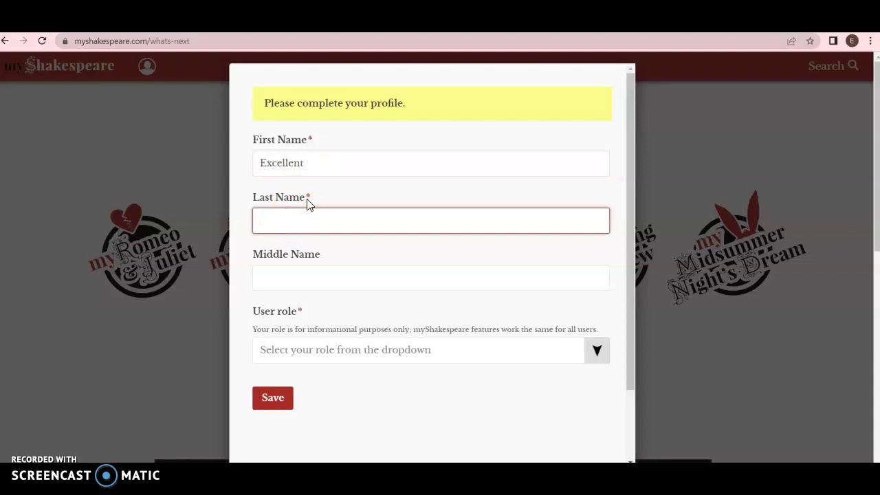
{"action": "type", "text": "Student"}
{"action": "left_click", "coordinate": [299, 275]}
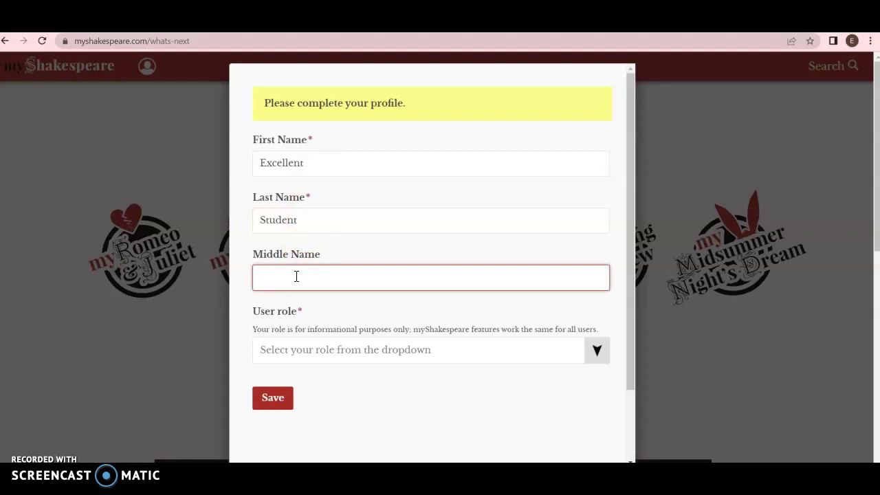
{"action": "type", "text": "A"}
{"action": "scroll", "coordinate": [344, 314], "scroll_direction": "down", "scroll_amount": 2}
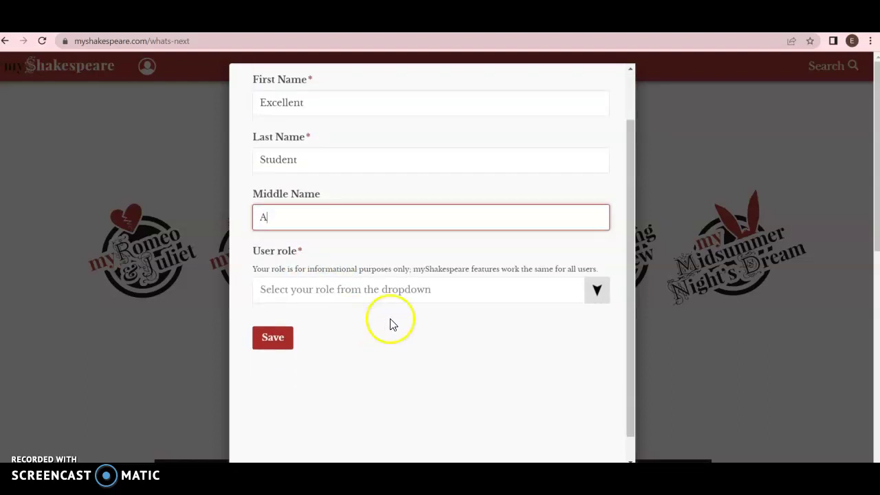
- Set user role to Student and school to Wisconsin Virtual Academy High (Wiva), Mcfarland, WI
{"action": "left_click", "coordinate": [406, 293]}
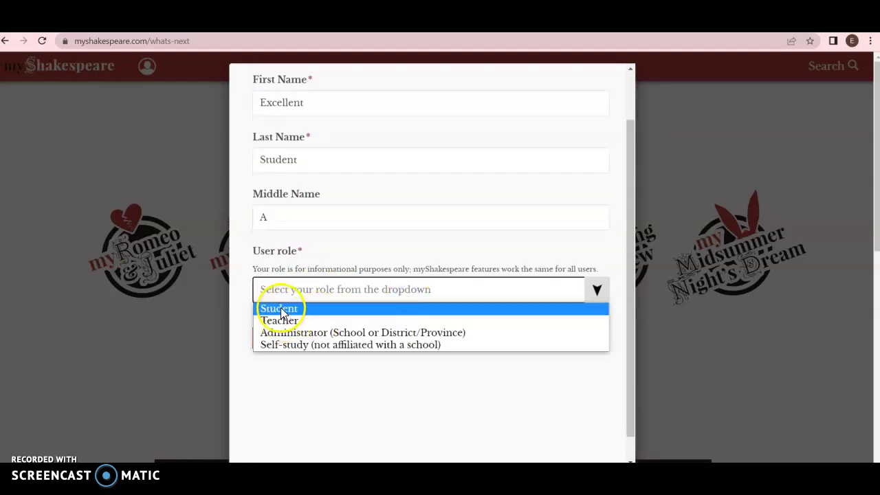
{"action": "left_click", "coordinate": [282, 310]}
{"action": "scroll", "coordinate": [353, 328], "scroll_direction": "down", "scroll_amount": 4}
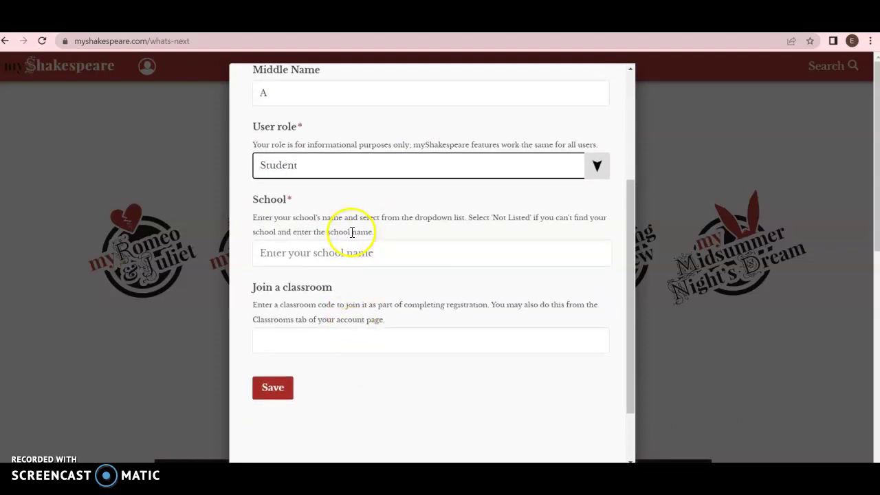
{"action": "left_click", "coordinate": [324, 253]}
{"action": "type", "text": "Wis"}
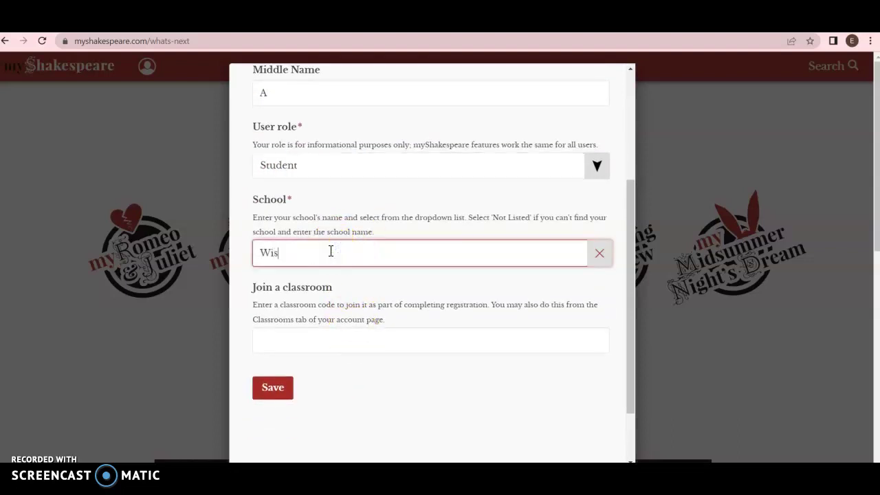
{"action": "type", "text": "consin Virtu"}
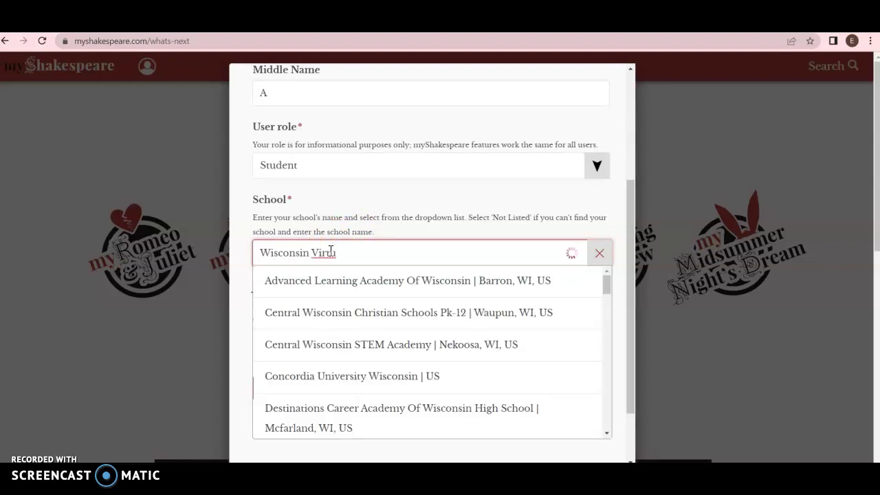
{"action": "type", "text": "al Ac"}
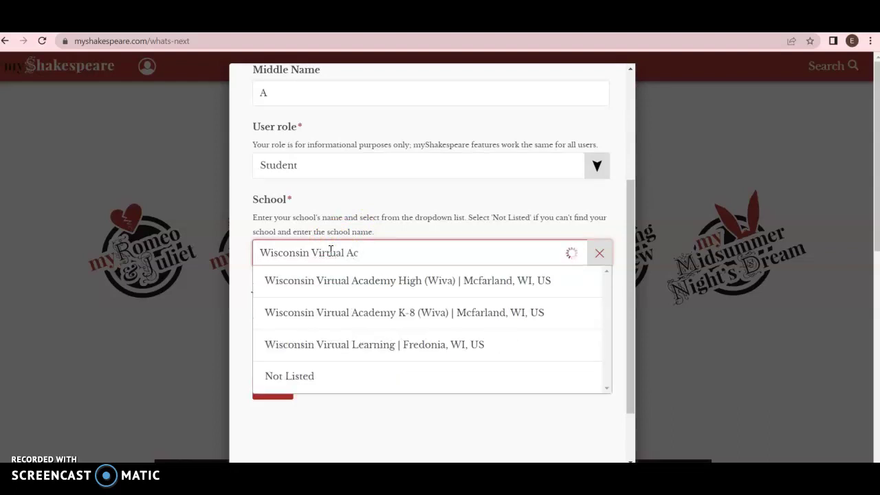
{"action": "left_click", "coordinate": [330, 282]}
{"action": "scroll", "coordinate": [378, 321], "scroll_direction": "down", "scroll_amount": 2}
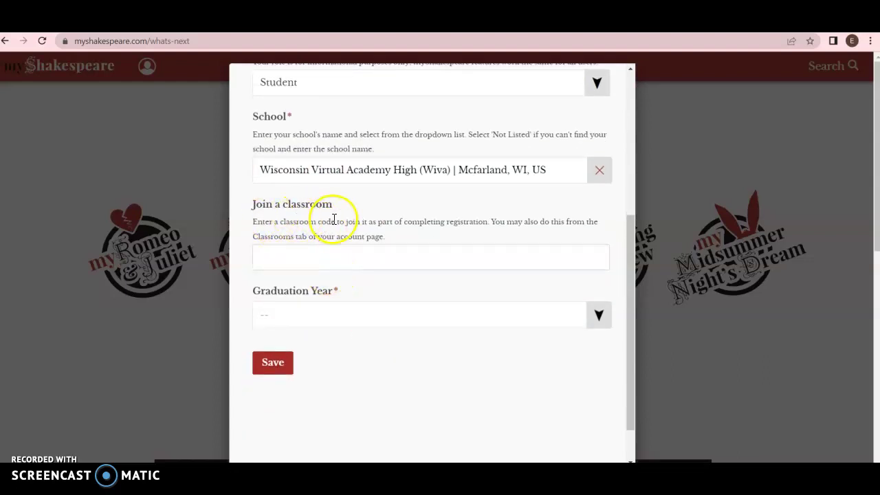
{"action": "left_click", "coordinate": [312, 256]}
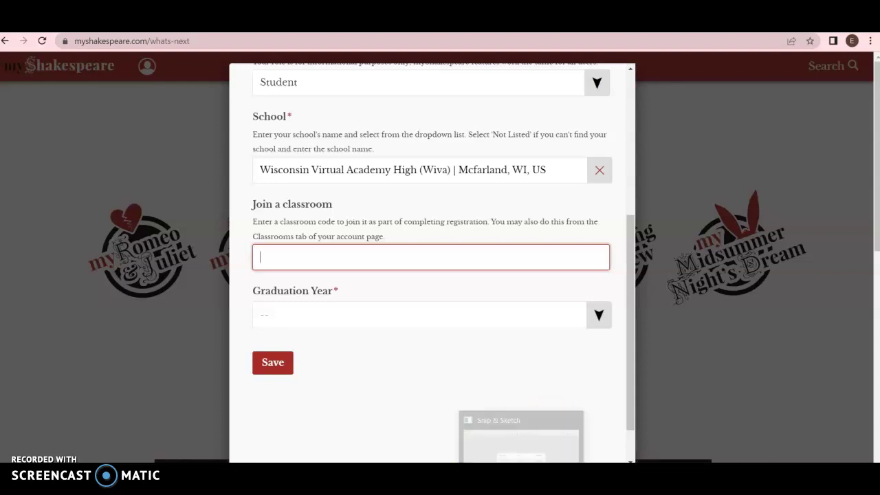
{"action": "left_click", "coordinate": [500, 417]}
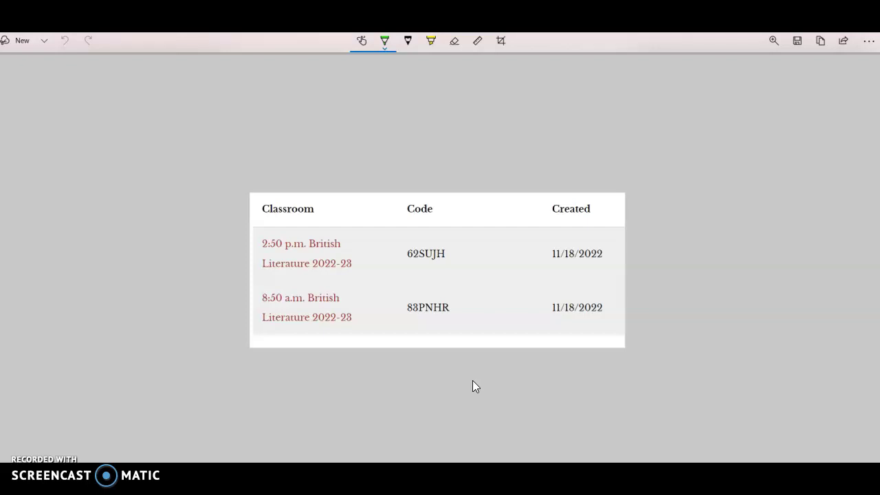
{"action": "mouse_move", "coordinate": [473, 380]}
{"action": "left_mouse_down"}
{"action": "mouse_move", "coordinate": [440, 298]}
{"action": "mouse_move", "coordinate": [465, 386]}
{"action": "left_mouse_up"}
- Copy the classroom code from the Google Drive snip into the registration form
{"action": "key", "text": "alt+Tab"}
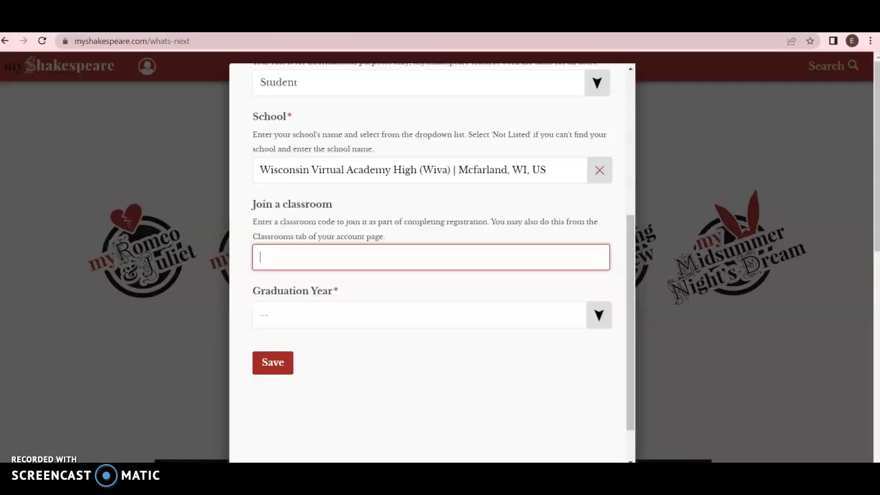
{"action": "key", "text": "alt+Tab"}
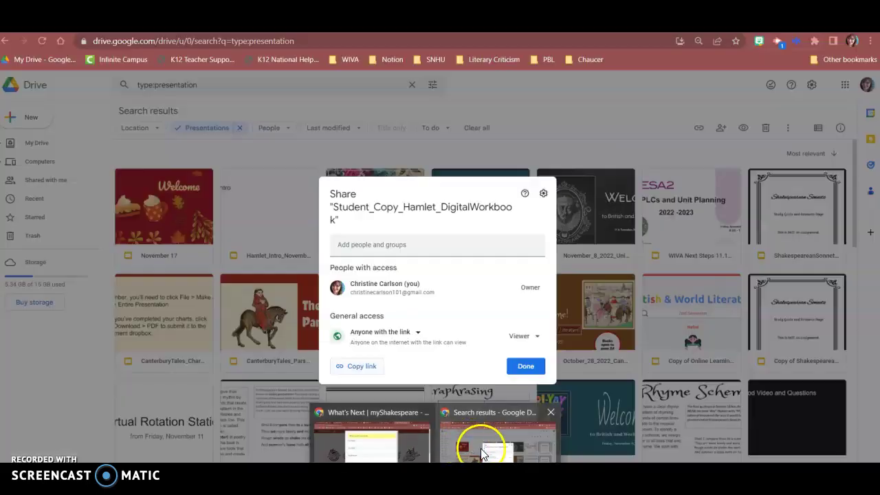
{"action": "left_click", "coordinate": [481, 448]}
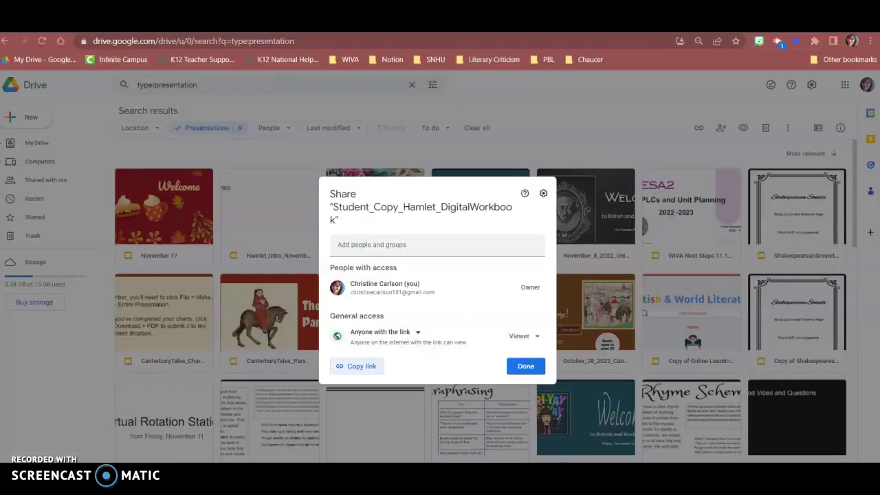
{"action": "key", "text": "alt+Tab"}
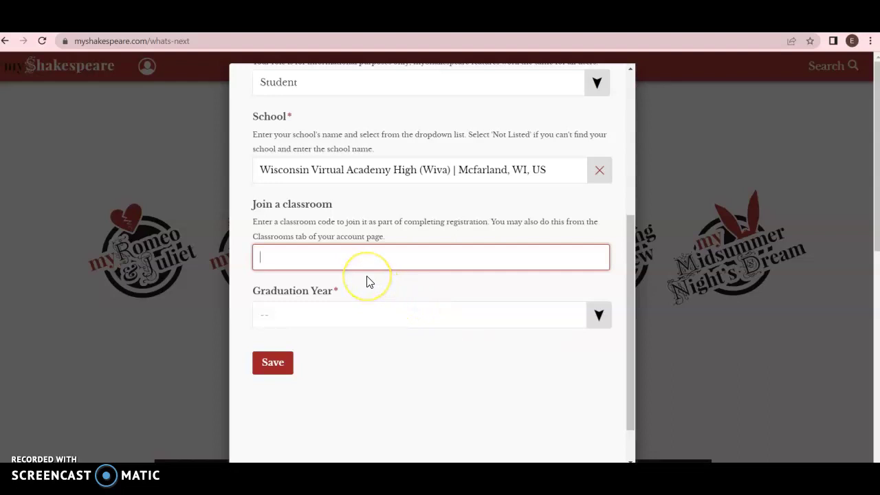
- Set the graduation year to 2023
{"action": "left_click", "coordinate": [328, 317]}
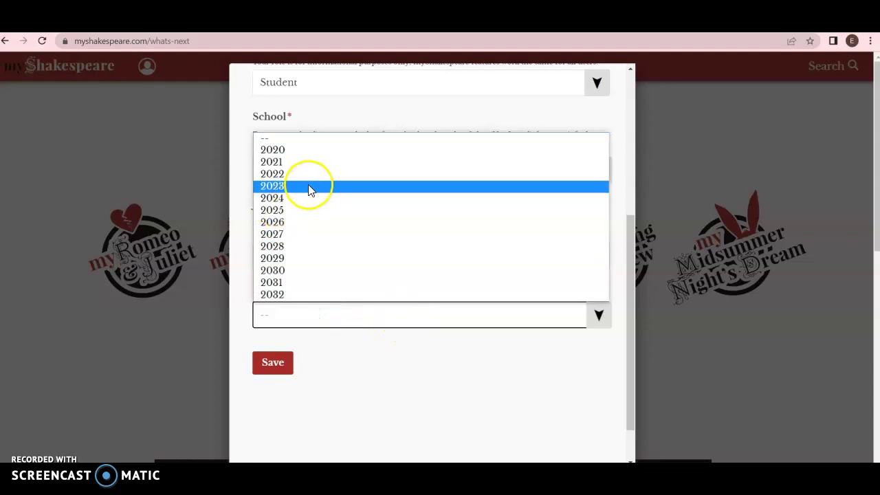
{"action": "left_click", "coordinate": [310, 186]}
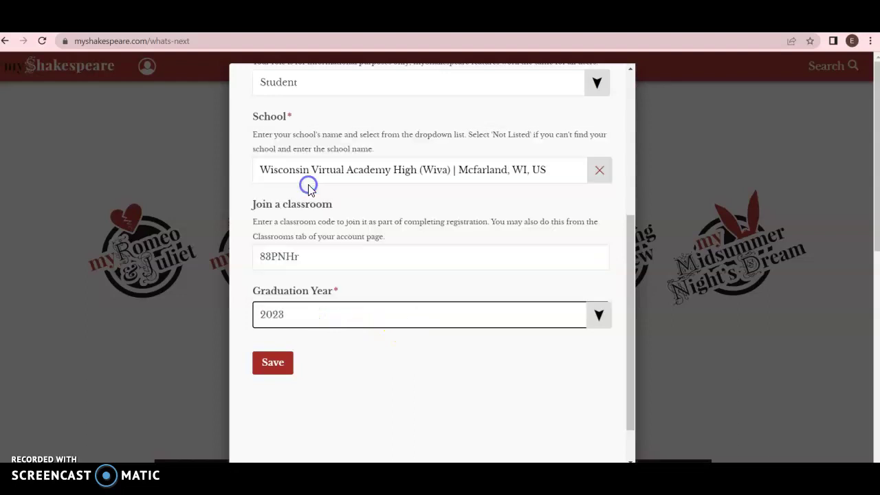
{"action": "left_click_drag", "start_coordinate": [634, 384], "coordinate": [626, 331]}
{"action": "scroll", "coordinate": [504, 401], "scroll_direction": "down", "scroll_amount": 2}
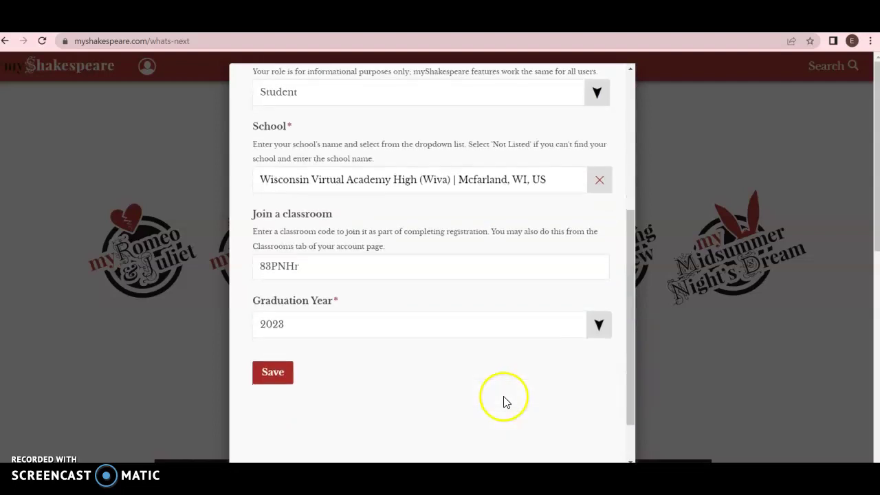
- Save the profile and browse the What's Next page's six plays and Site Tutorial video
{"action": "left_click", "coordinate": [289, 375]}
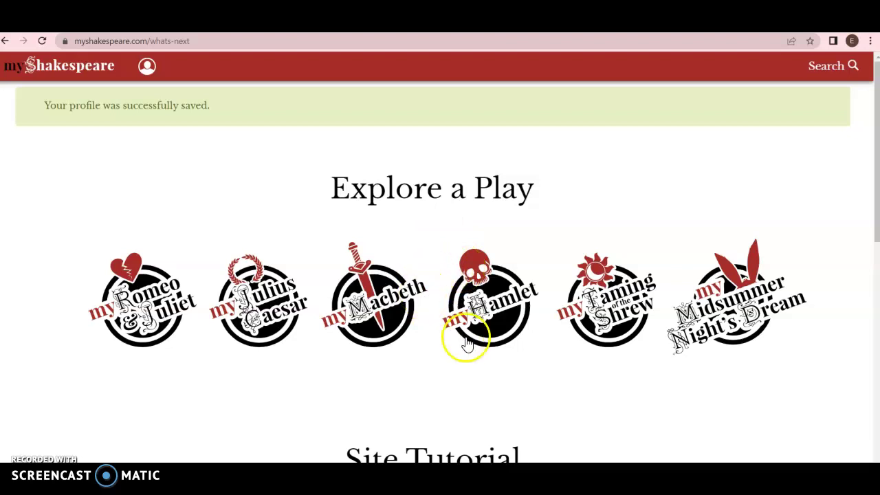
{"action": "scroll", "coordinate": [465, 338], "scroll_direction": "down", "scroll_amount": 1}
{"action": "scroll", "coordinate": [466, 342], "scroll_direction": "down", "scroll_amount": 1}
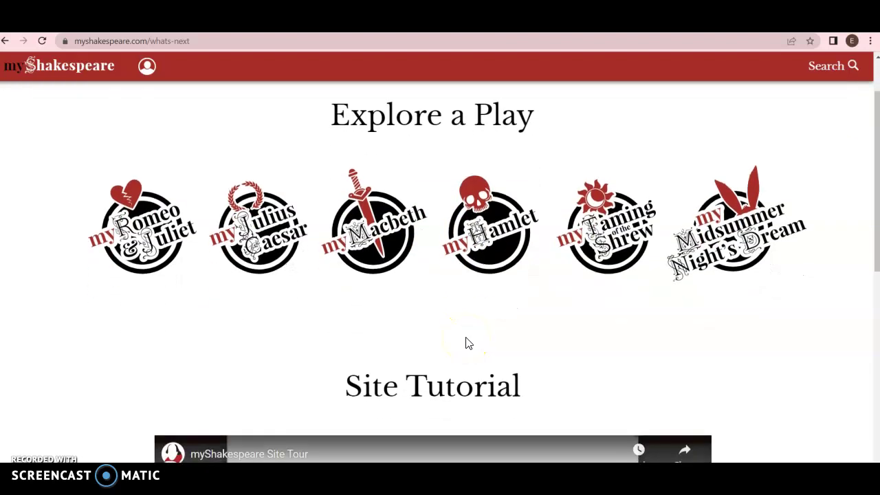
{"action": "scroll", "coordinate": [466, 343], "scroll_direction": "down", "scroll_amount": 1}
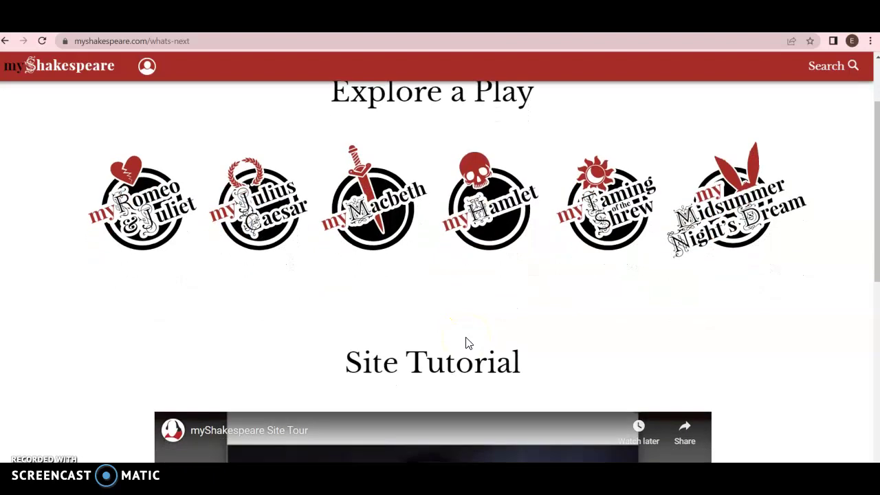
{"action": "scroll", "coordinate": [466, 343], "scroll_direction": "down", "scroll_amount": 1}
{"action": "scroll", "coordinate": [467, 344], "scroll_direction": "down", "scroll_amount": 1}
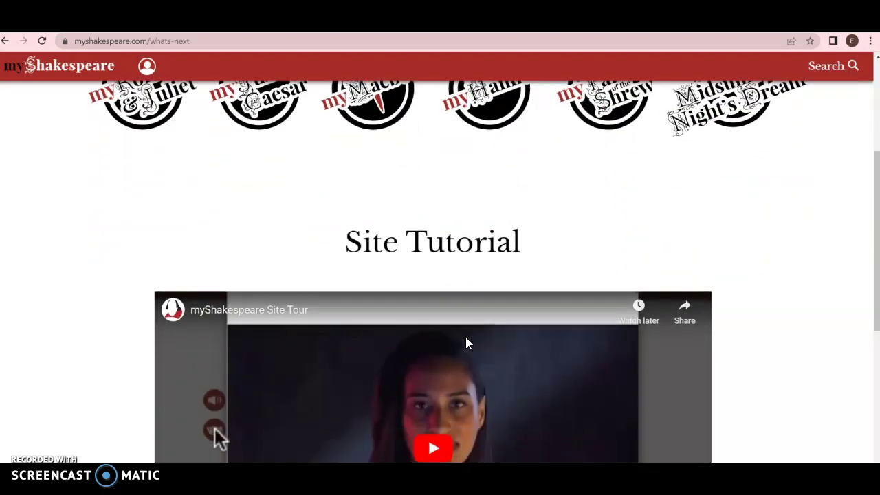
{"action": "scroll", "coordinate": [466, 342], "scroll_direction": "down", "scroll_amount": 2}
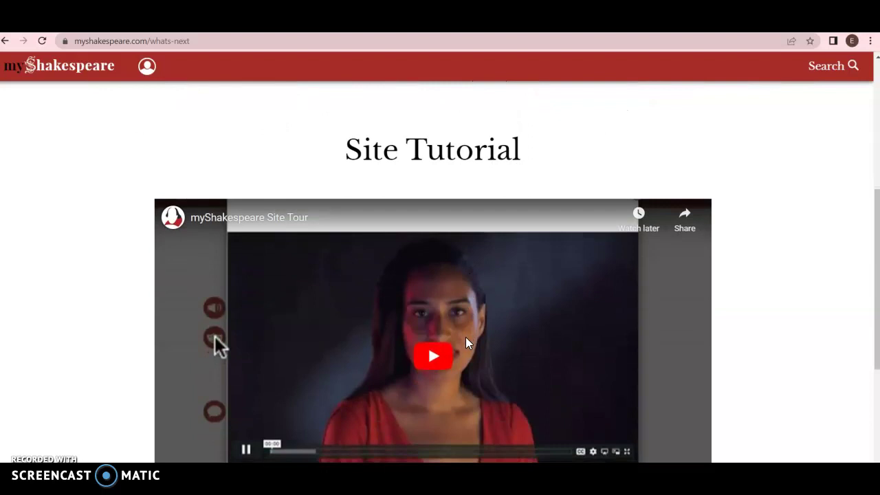
{"action": "scroll", "coordinate": [467, 343], "scroll_direction": "down", "scroll_amount": 1}
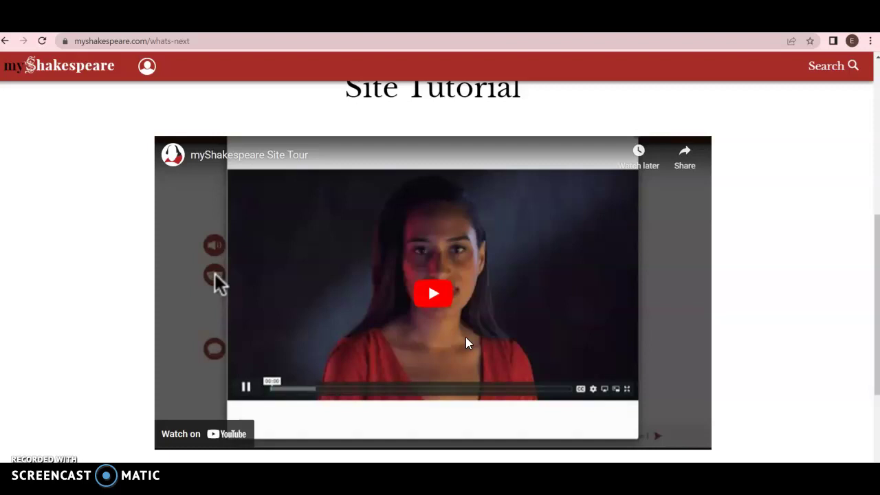
{"action": "scroll", "coordinate": [465, 338], "scroll_direction": "down", "scroll_amount": 2}
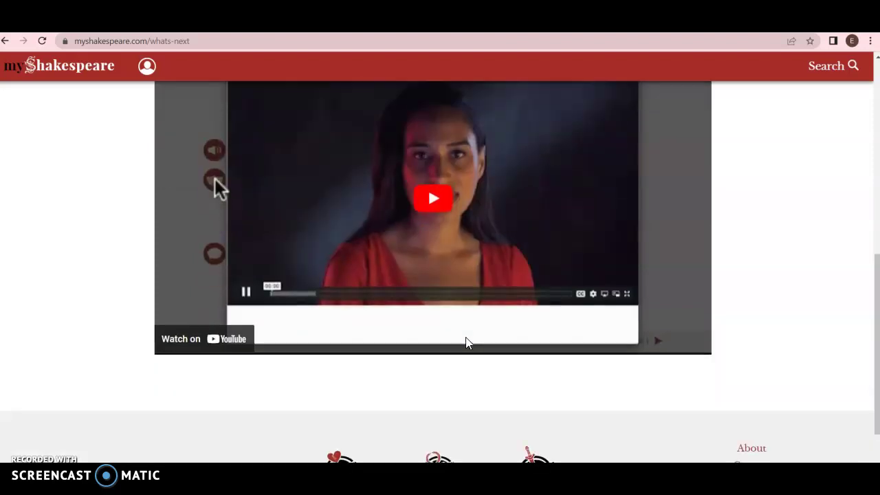
{"action": "scroll", "coordinate": [466, 339], "scroll_direction": "up", "scroll_amount": 2}
{"action": "scroll", "coordinate": [465, 338], "scroll_direction": "down", "scroll_amount": 3}
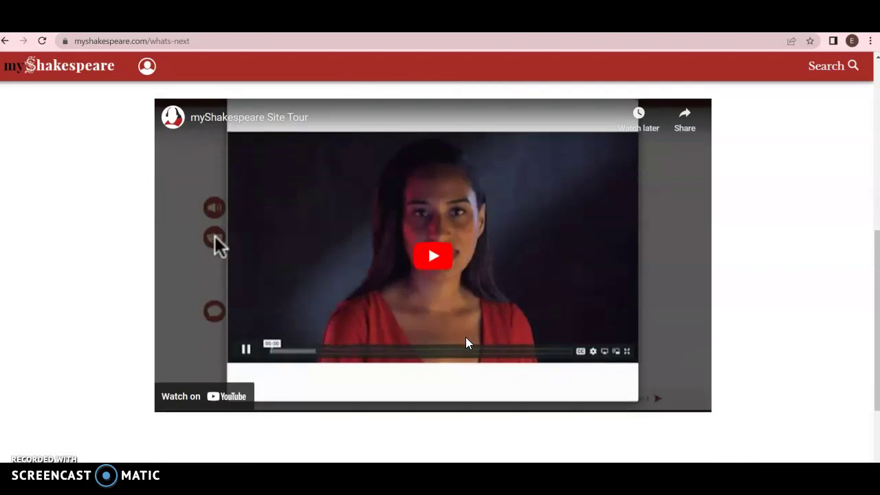
{"action": "scroll", "coordinate": [466, 344], "scroll_direction": "down", "scroll_amount": 1}
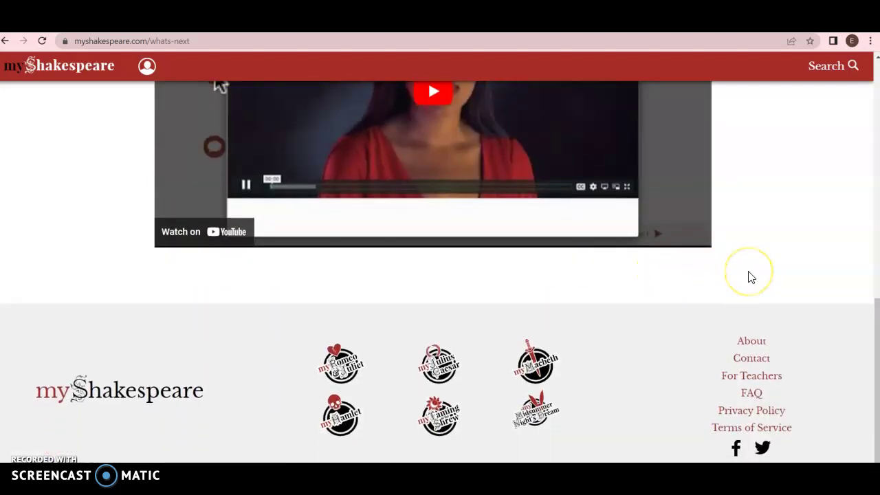
{"action": "scroll", "coordinate": [752, 277], "scroll_direction": "up", "scroll_amount": 1}
{"action": "scroll", "coordinate": [752, 278], "scroll_direction": "down", "scroll_amount": 1}
{"action": "scroll", "coordinate": [751, 277], "scroll_direction": "up", "scroll_amount": 4}
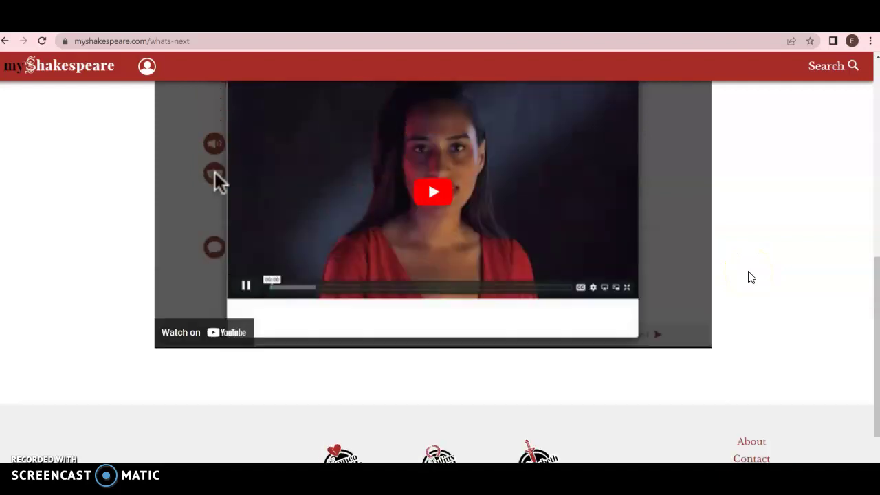
{"action": "scroll", "coordinate": [752, 278], "scroll_direction": "up", "scroll_amount": 5}
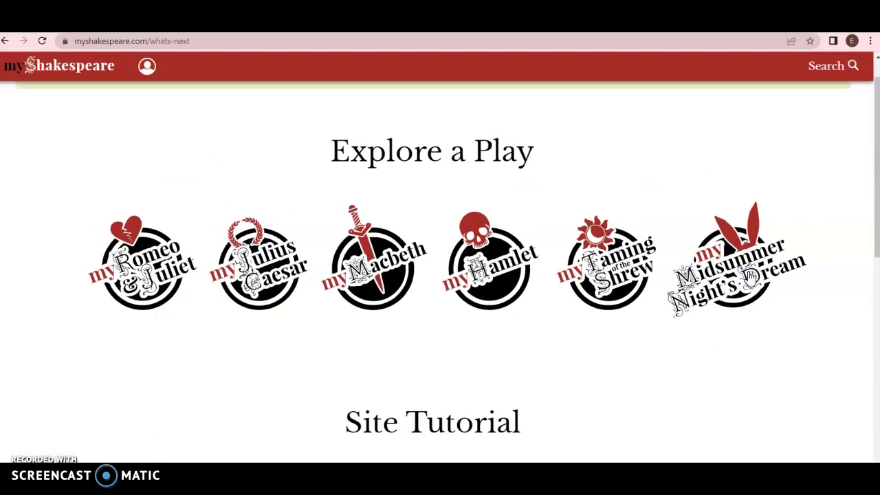
- Open myHamlet from Explore a Play and look through the Act 1, Scene 1 page
{"action": "left_click", "coordinate": [473, 313]}
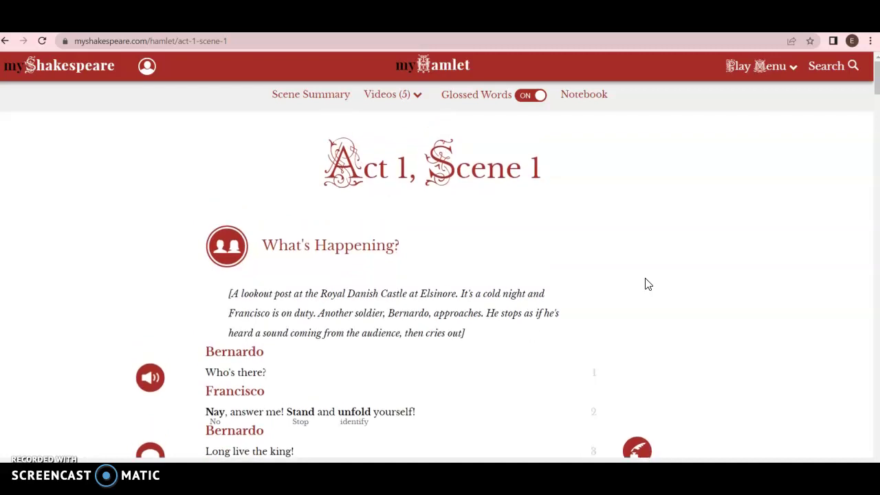
{"action": "scroll", "coordinate": [647, 284], "scroll_direction": "down", "scroll_amount": 1}
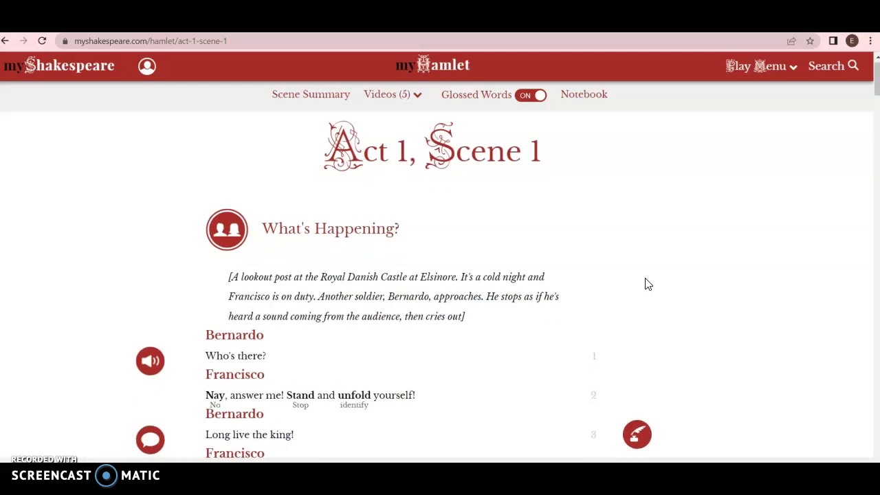
{"action": "scroll", "coordinate": [646, 284], "scroll_direction": "down", "scroll_amount": 1}
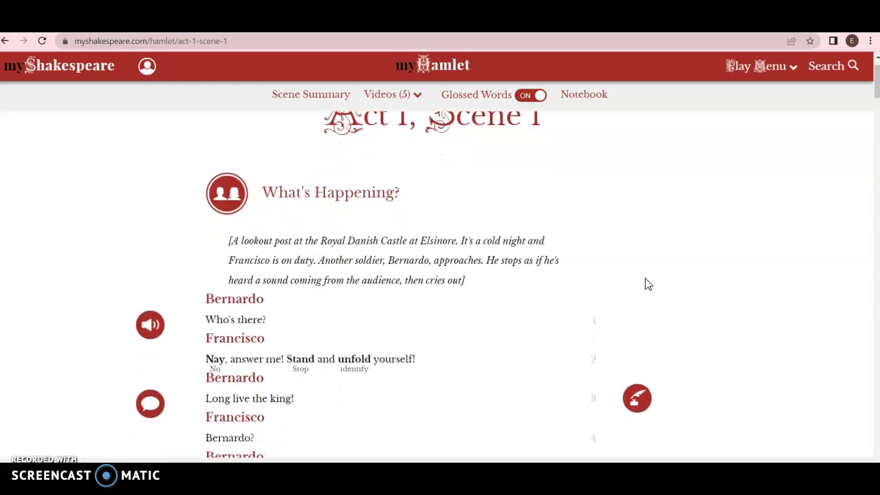
{"action": "scroll", "coordinate": [647, 284], "scroll_direction": "down", "scroll_amount": 3}
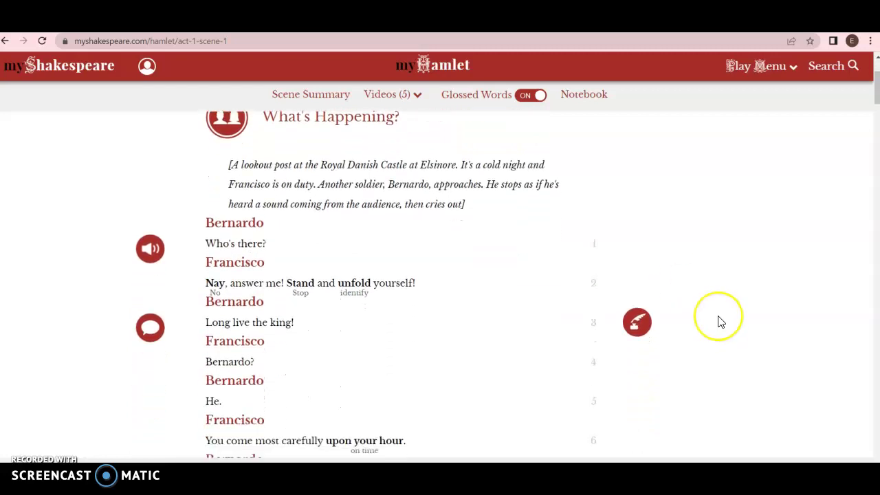
{"action": "scroll", "coordinate": [719, 322], "scroll_direction": "up", "scroll_amount": 2}
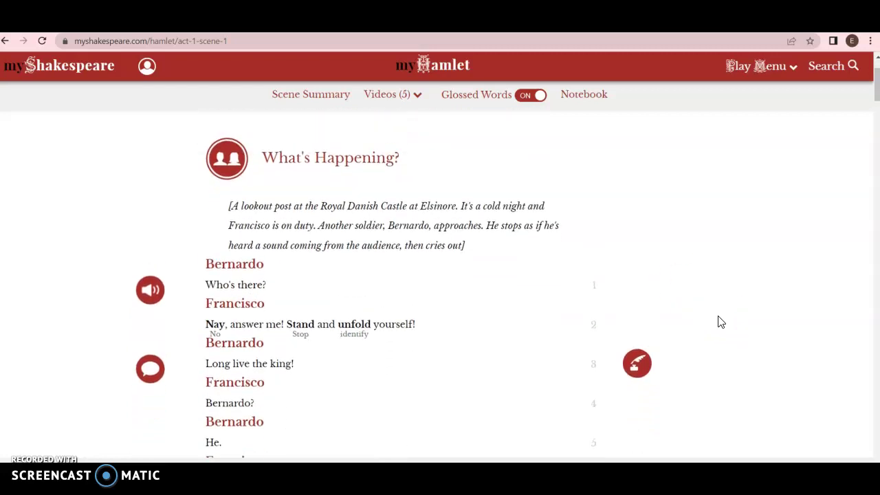
{"action": "scroll", "coordinate": [719, 322], "scroll_direction": "down", "scroll_amount": 1}
{"action": "scroll", "coordinate": [719, 322], "scroll_direction": "up", "scroll_amount": 2}
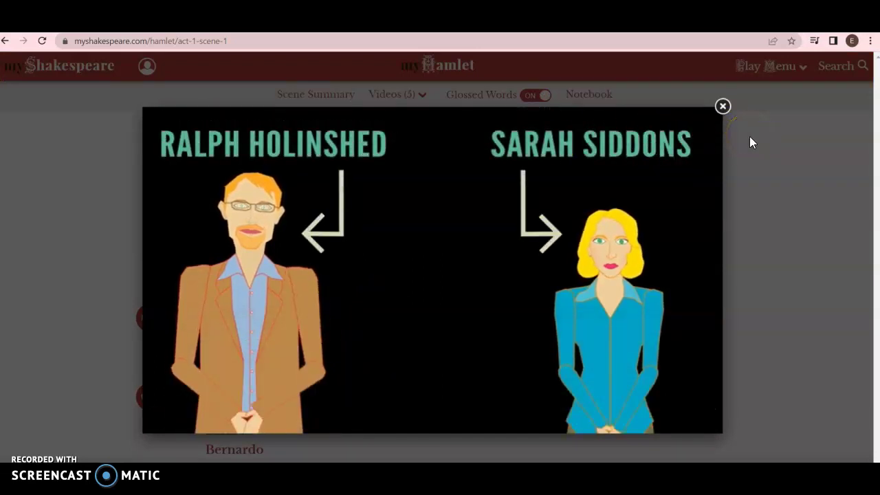
{"action": "left_click", "coordinate": [722, 106]}
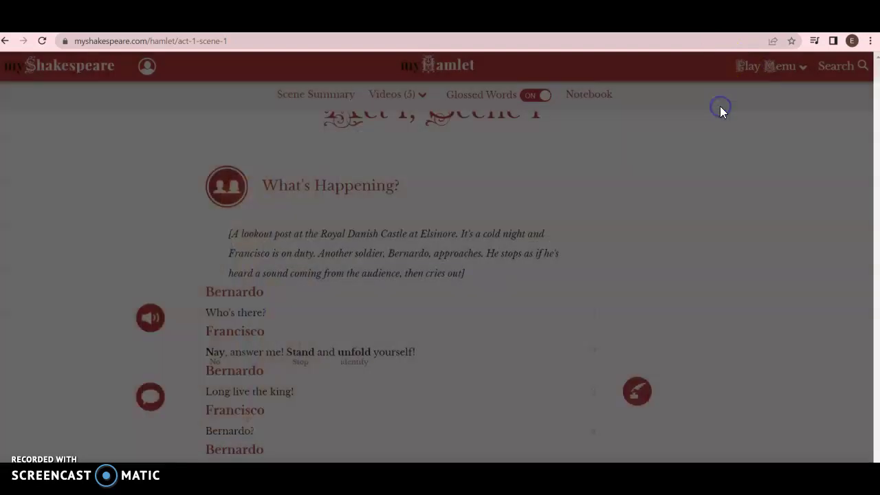
- Start the Act 1, Scene 1 audio reading and show the modern translation of the lines
{"action": "scroll", "coordinate": [321, 298], "scroll_direction": "down", "scroll_amount": 1}
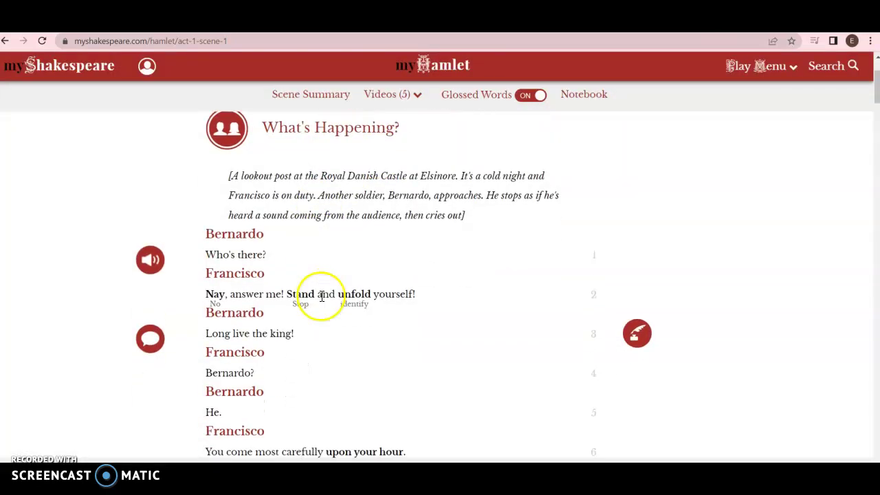
{"action": "left_click", "coordinate": [152, 264]}
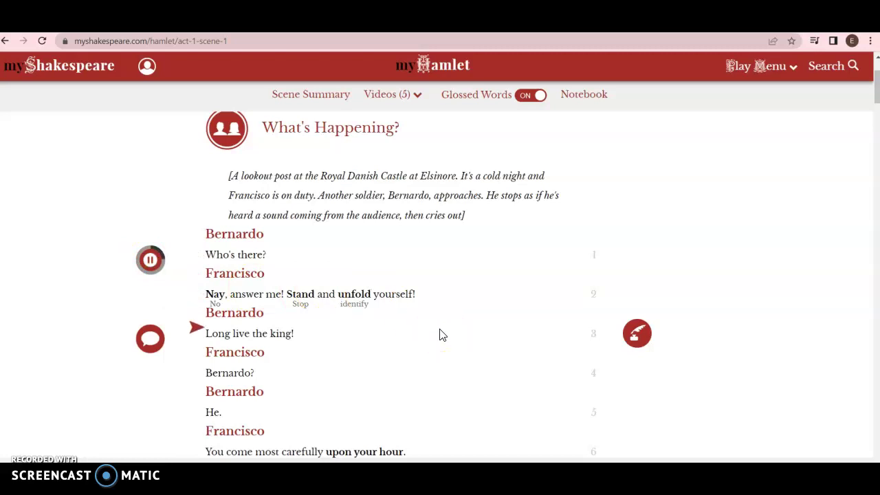
{"action": "mouse_move", "coordinate": [158, 346]}
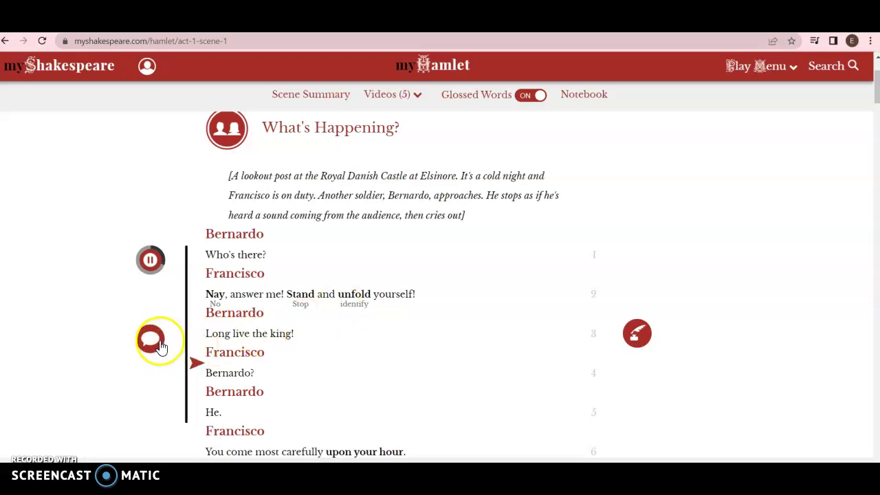
{"action": "left_click", "coordinate": [154, 340]}
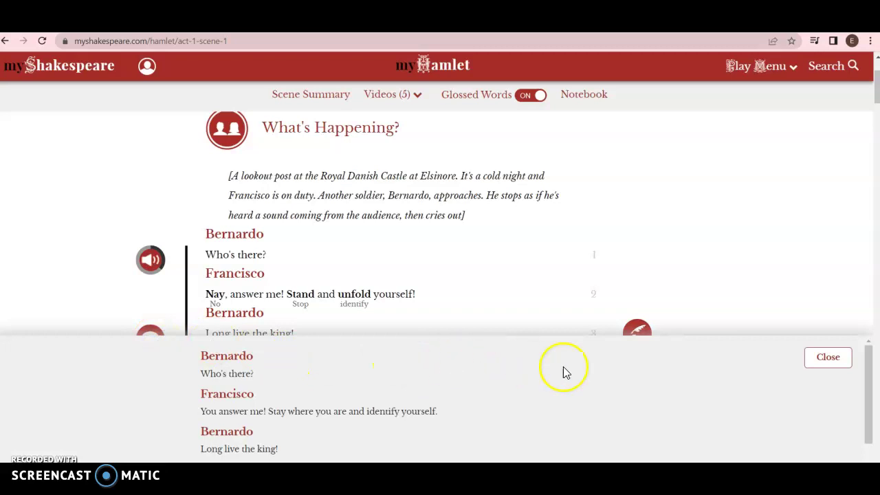
- Close and reopen the modern translation, then dismiss it and return to the opening lines
{"action": "left_click", "coordinate": [809, 369]}
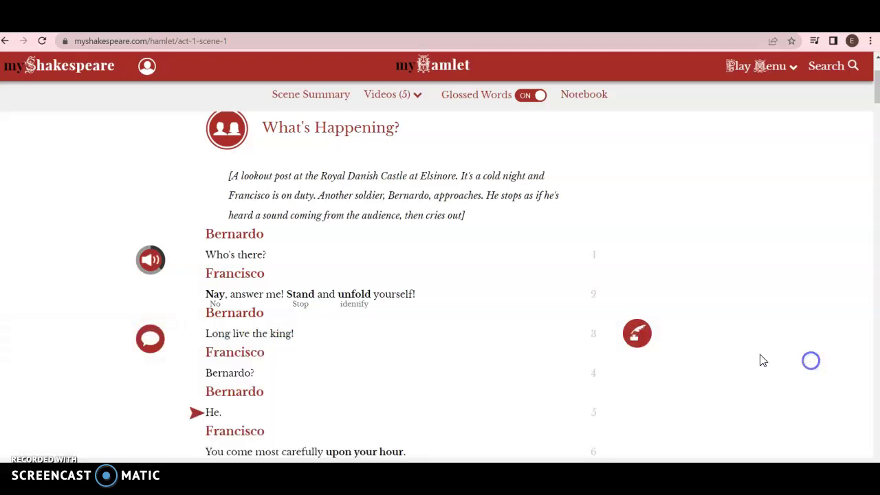
{"action": "left_click", "coordinate": [150, 339]}
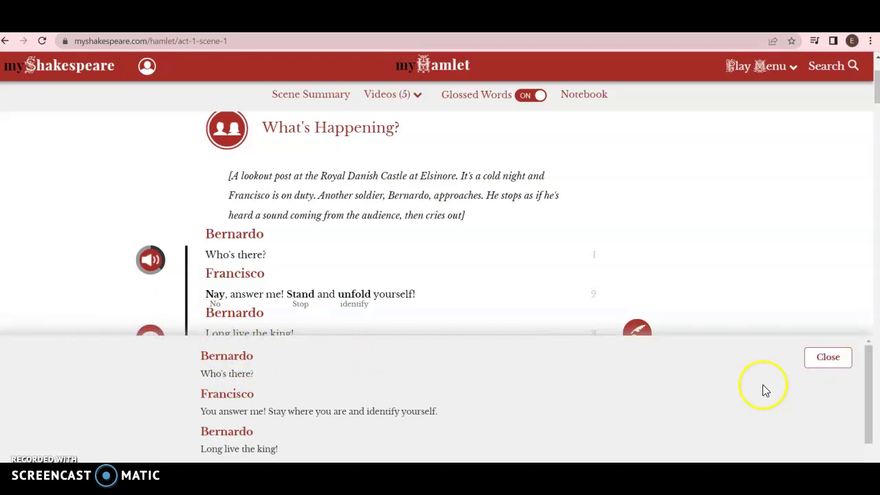
{"action": "scroll", "coordinate": [763, 386], "scroll_direction": "down", "scroll_amount": 2}
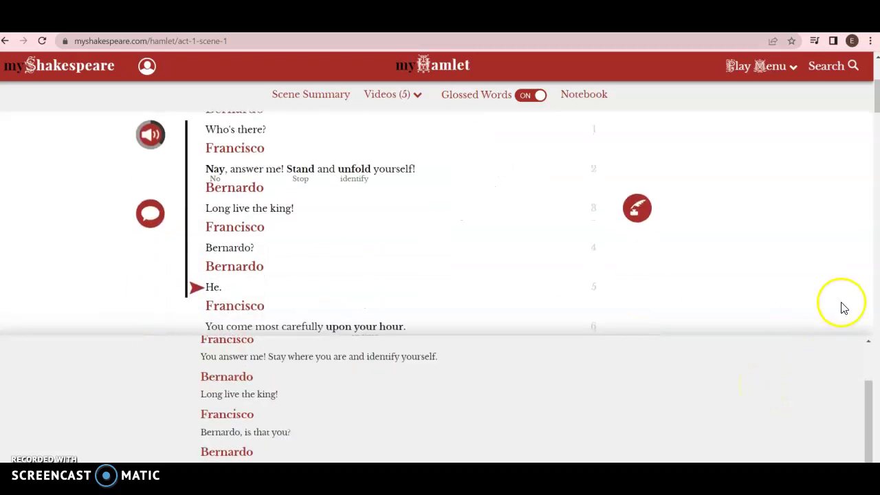
{"action": "left_click", "coordinate": [782, 279]}
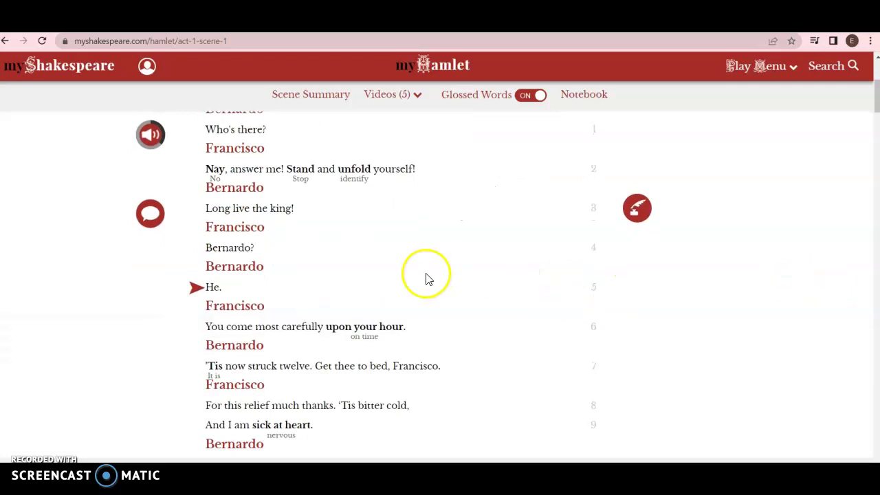
{"action": "scroll", "coordinate": [420, 275], "scroll_direction": "up", "scroll_amount": 2}
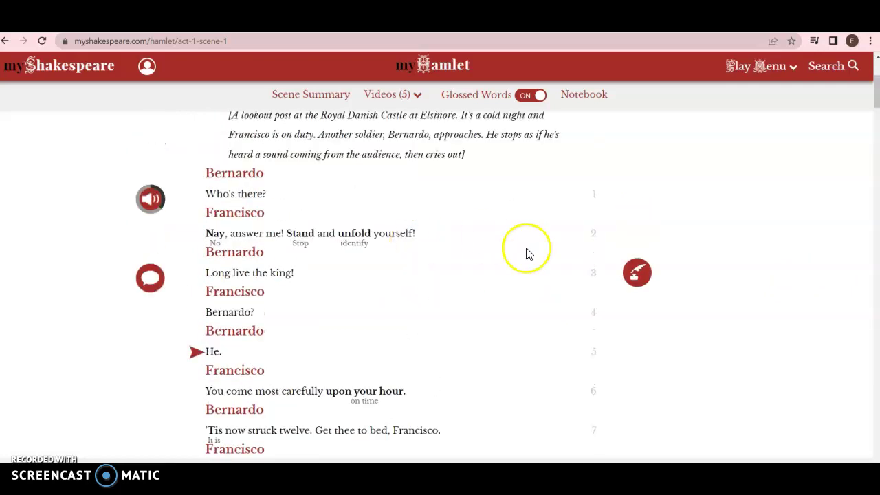
{"action": "mouse_move", "coordinate": [638, 273]}
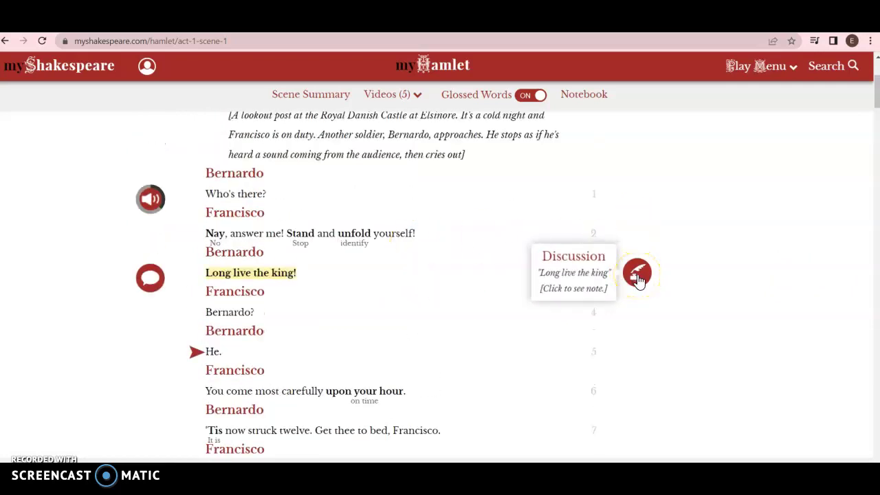
{"action": "left_click", "coordinate": [638, 275]}
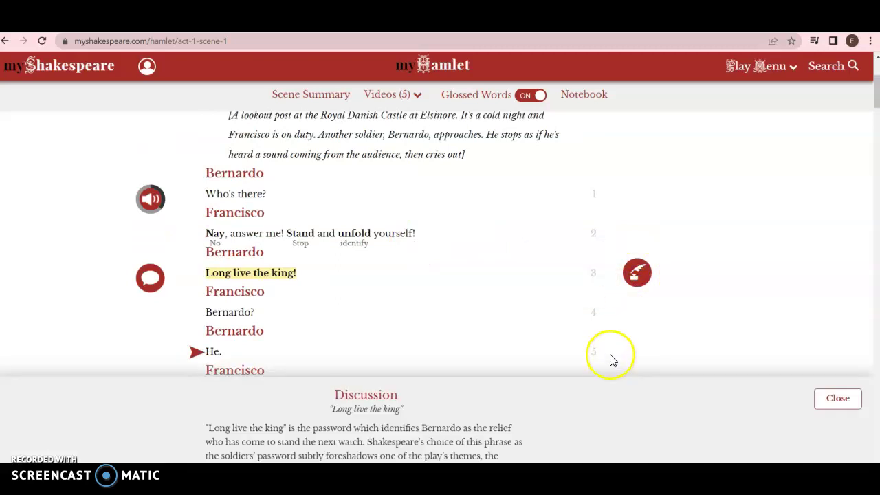
{"action": "scroll", "coordinate": [635, 360], "scroll_direction": "down", "scroll_amount": 1}
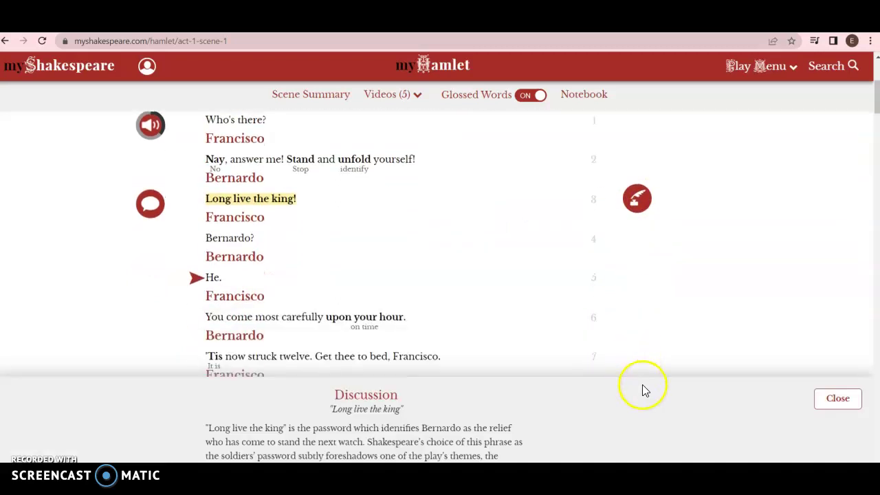
{"action": "left_click", "coordinate": [703, 422]}
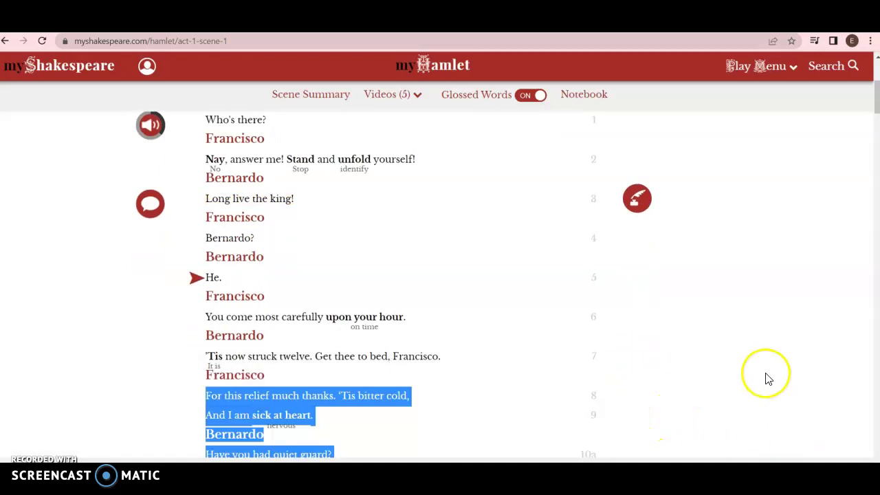
{"action": "left_click", "coordinate": [649, 212]}
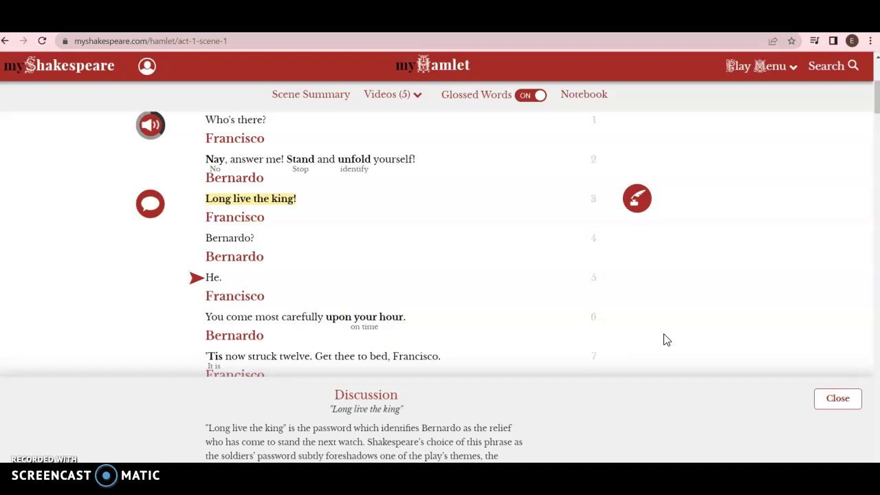
{"action": "left_click", "coordinate": [835, 411]}
{"action": "scroll", "coordinate": [704, 375], "scroll_direction": "down", "scroll_amount": 3}
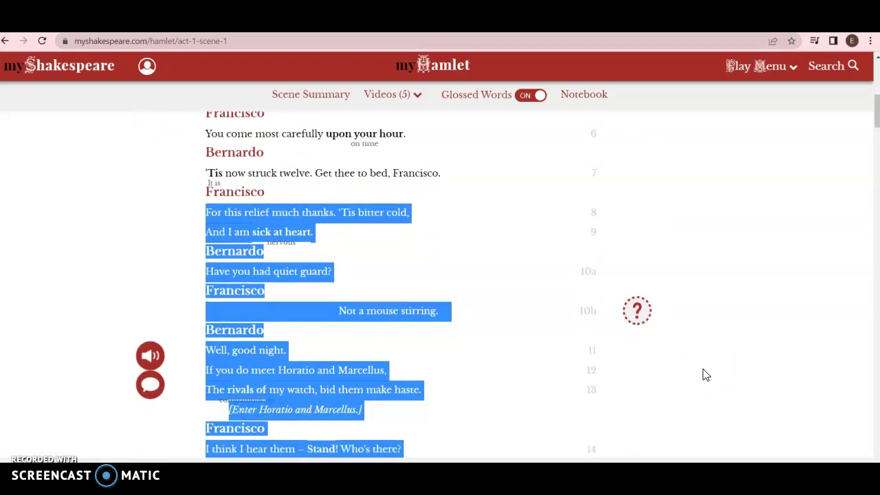
{"action": "left_click", "coordinate": [647, 306]}
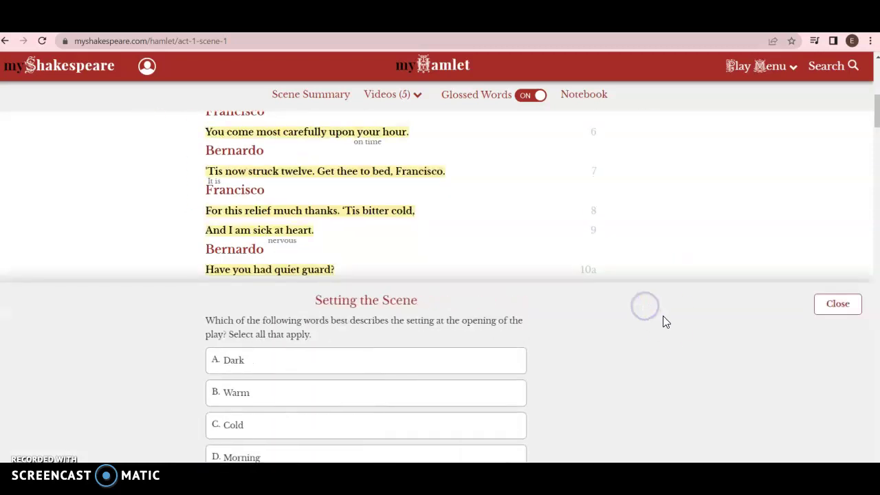
{"action": "left_click", "coordinate": [829, 305]}
{"action": "scroll", "coordinate": [692, 293], "scroll_direction": "down", "scroll_amount": 5}
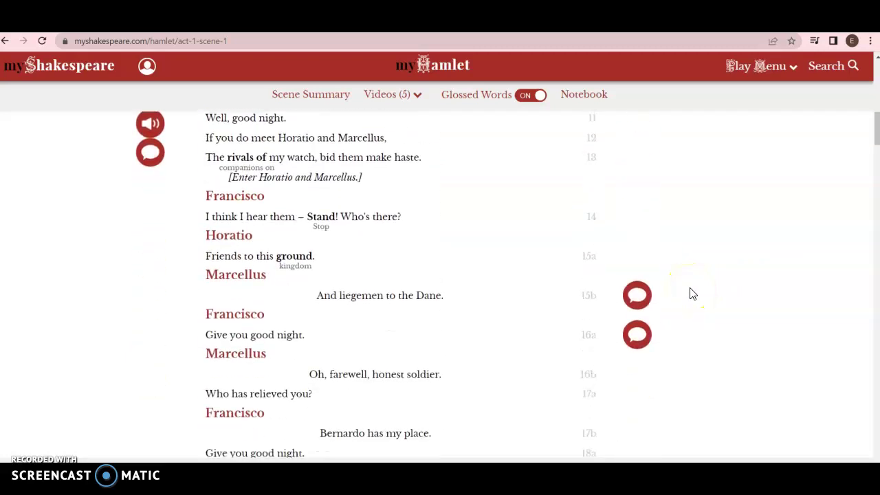
{"action": "scroll", "coordinate": [693, 293], "scroll_direction": "down", "scroll_amount": 1}
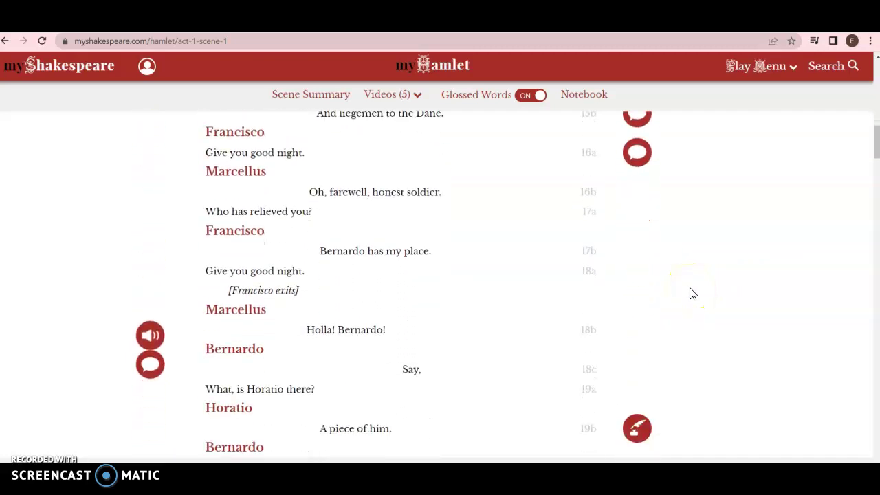
{"action": "scroll", "coordinate": [692, 294], "scroll_direction": "up", "scroll_amount": 7}
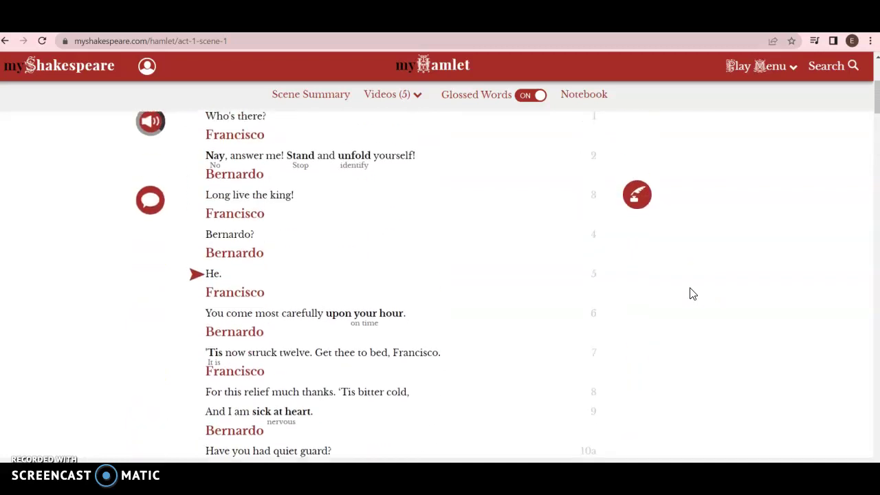
{"action": "scroll", "coordinate": [693, 293], "scroll_direction": "up", "scroll_amount": 4}
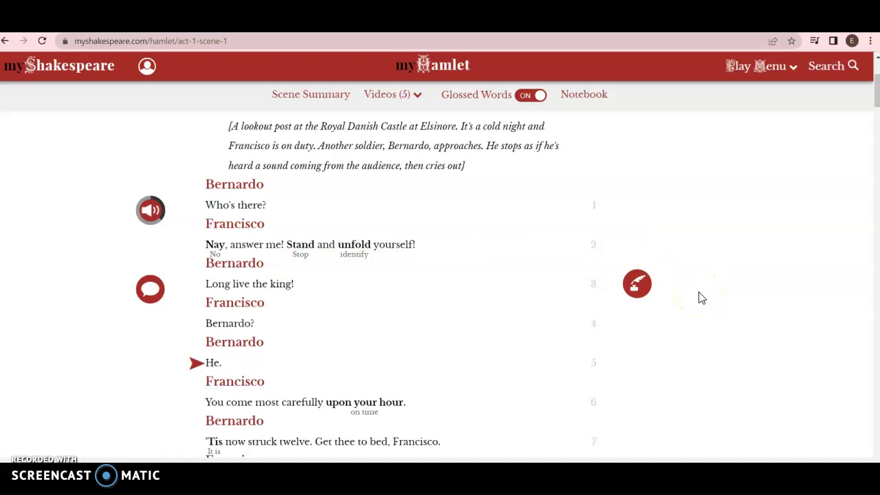
{"action": "scroll", "coordinate": [701, 298], "scroll_direction": "down", "scroll_amount": 1}
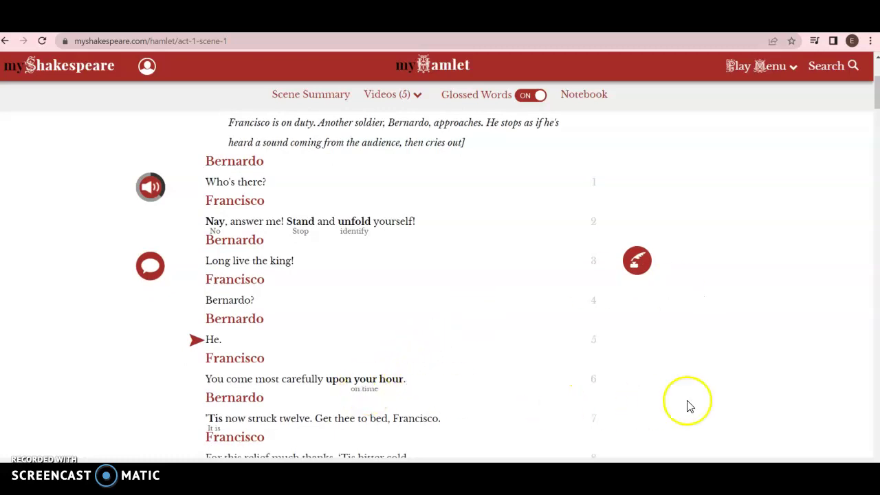
{"action": "scroll", "coordinate": [705, 395], "scroll_direction": "down", "scroll_amount": 3}
{"action": "scroll", "coordinate": [709, 395], "scroll_direction": "up", "scroll_amount": 8}
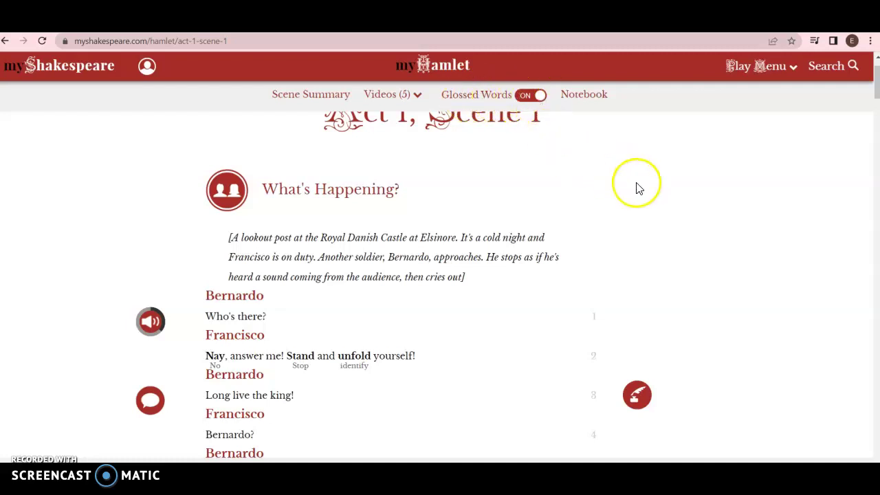
{"action": "left_click", "coordinate": [540, 99]}
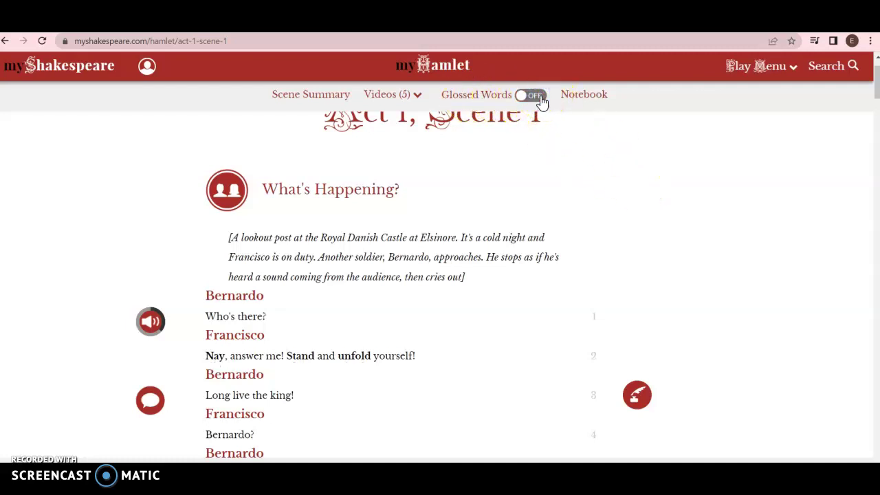
{"action": "left_click", "coordinate": [540, 99]}
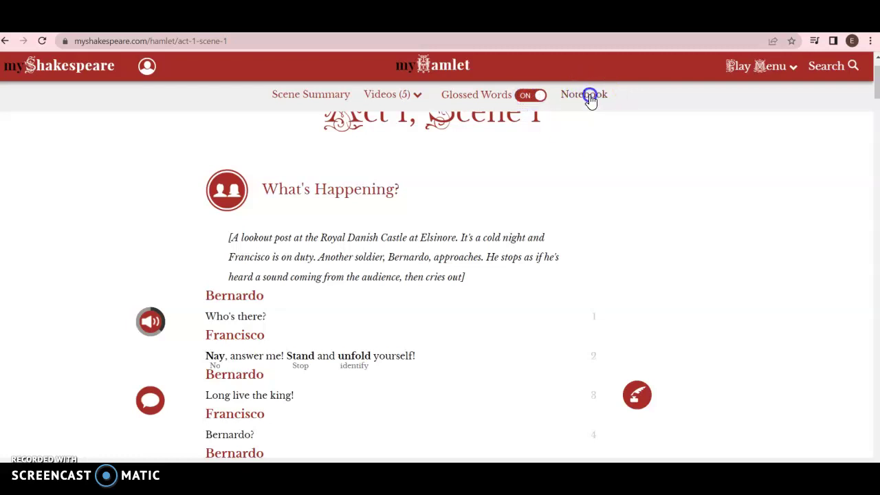
{"action": "left_click", "coordinate": [590, 97]}
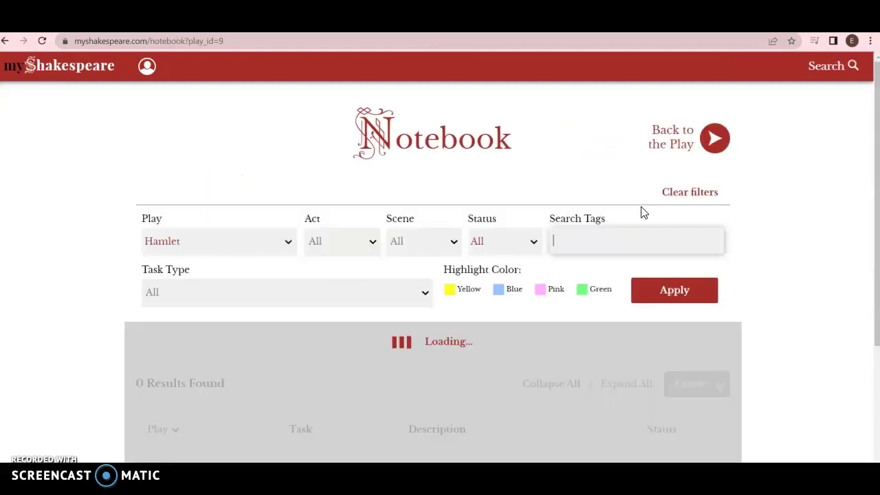
{"action": "scroll", "coordinate": [784, 312], "scroll_direction": "down", "scroll_amount": 3}
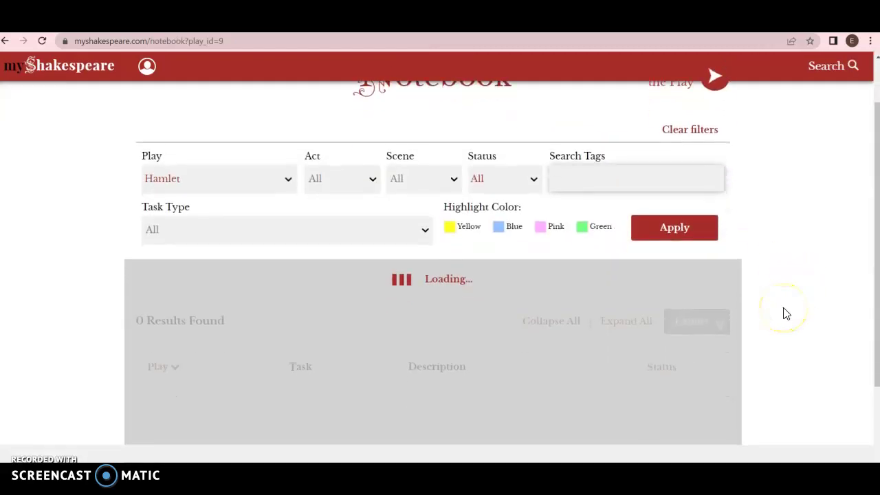
{"action": "scroll", "coordinate": [786, 313], "scroll_direction": "down", "scroll_amount": 4}
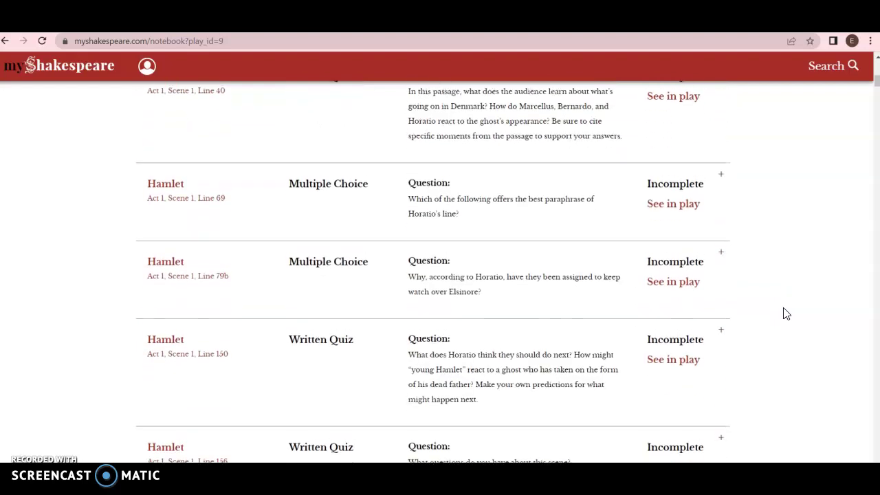
{"action": "scroll", "coordinate": [787, 314], "scroll_direction": "up", "scroll_amount": 6}
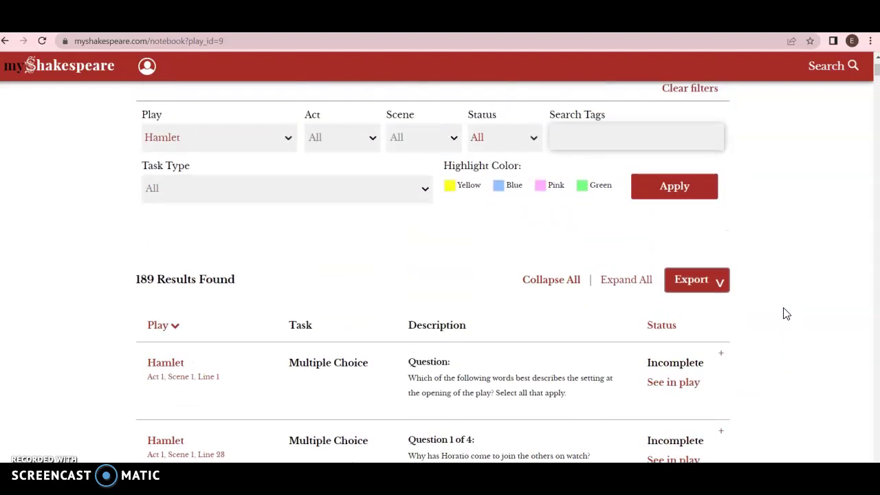
{"action": "scroll", "coordinate": [787, 314], "scroll_direction": "up", "scroll_amount": 1}
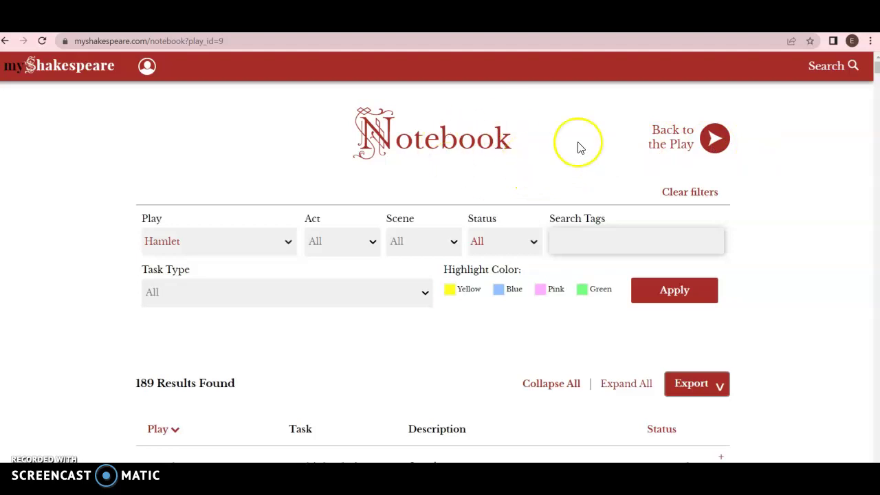
{"action": "left_click", "coordinate": [717, 145]}
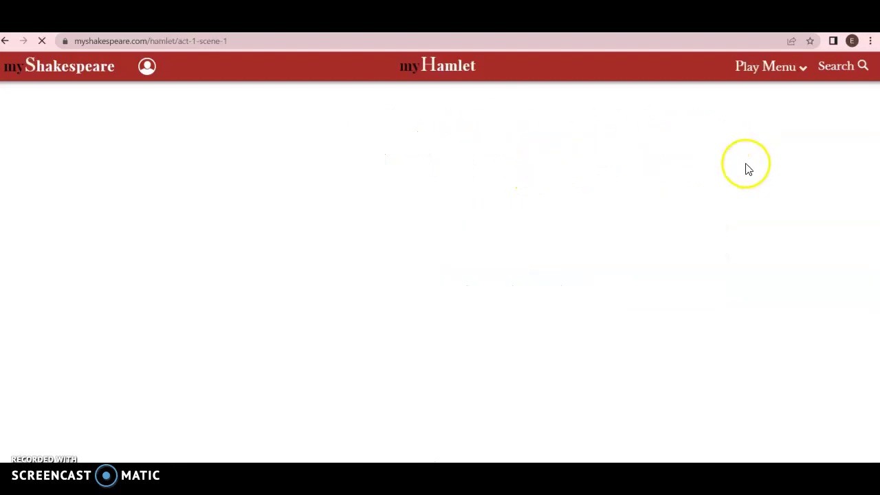
{"action": "scroll", "coordinate": [684, 246], "scroll_direction": "down", "scroll_amount": 1}
{"action": "scroll", "coordinate": [684, 248], "scroll_direction": "down", "scroll_amount": 6}
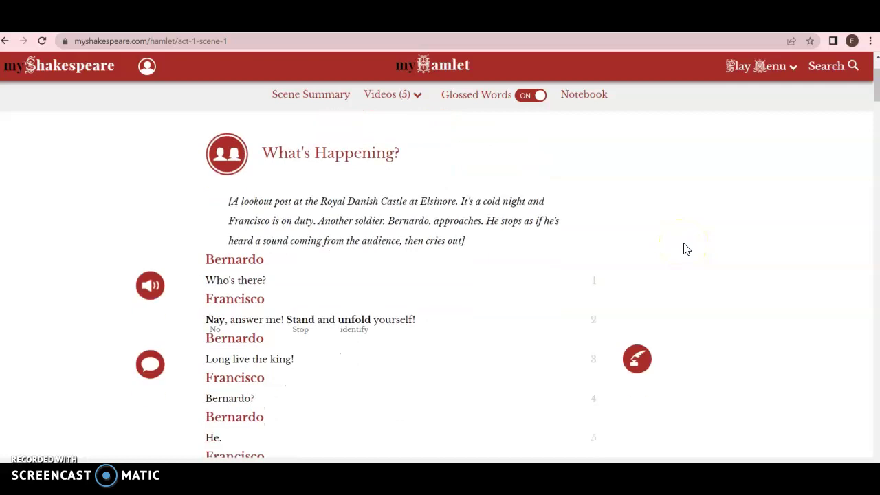
{"action": "scroll", "coordinate": [684, 249], "scroll_direction": "down", "scroll_amount": 2}
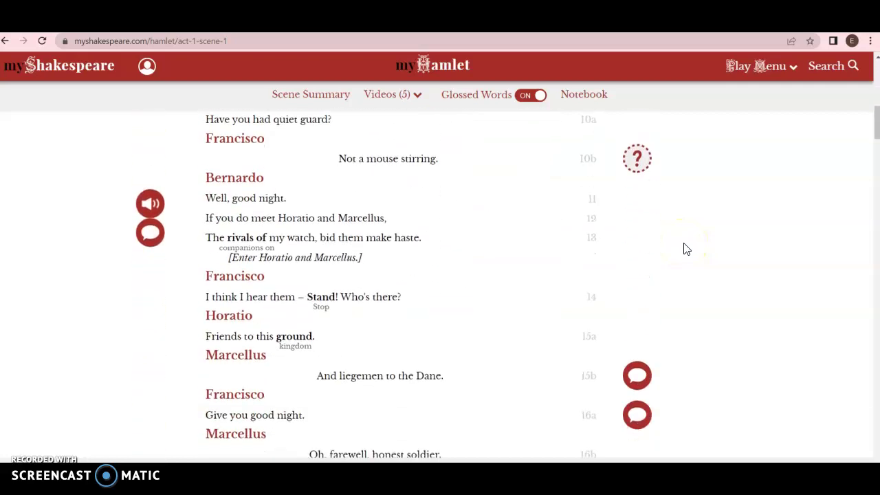
{"action": "scroll", "coordinate": [685, 249], "scroll_direction": "up", "scroll_amount": 7}
{"action": "scroll", "coordinate": [684, 249], "scroll_direction": "up", "scroll_amount": 1}
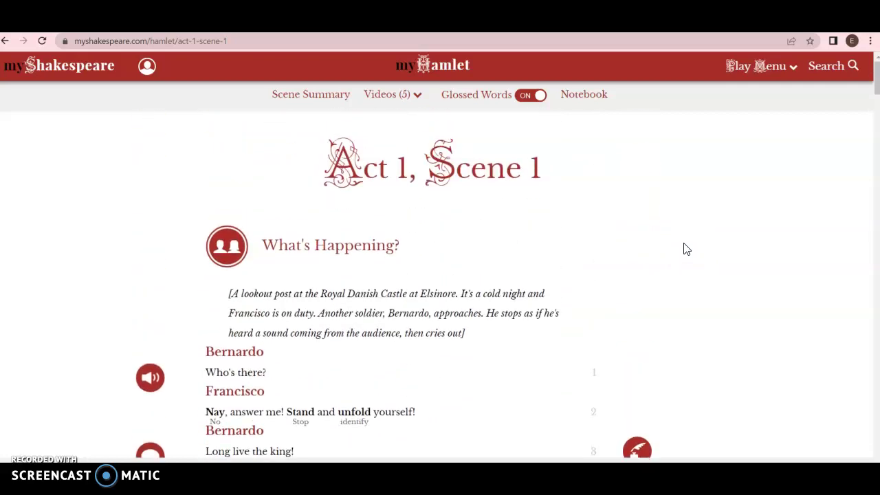
{"action": "left_click", "coordinate": [709, 232]}
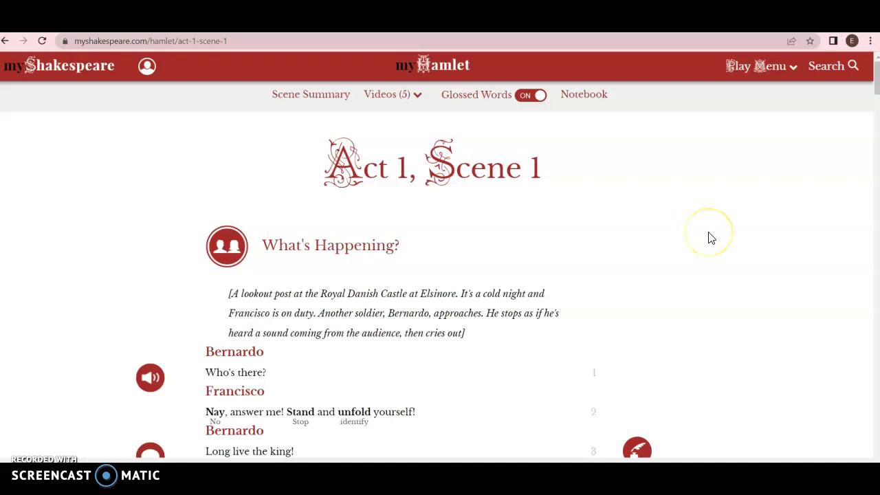